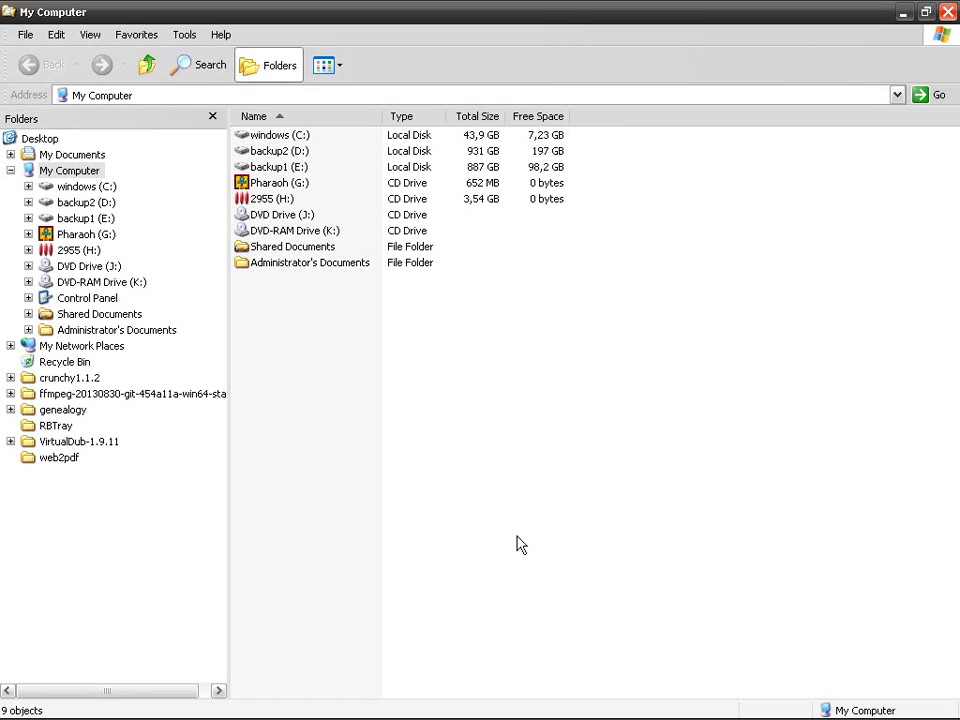
# Step: Launch Disk Defragmenter via Start > All Programs > Accessories > System Tools
pyautogui.moveTo(274, 692)
pyautogui.click(72, 712)
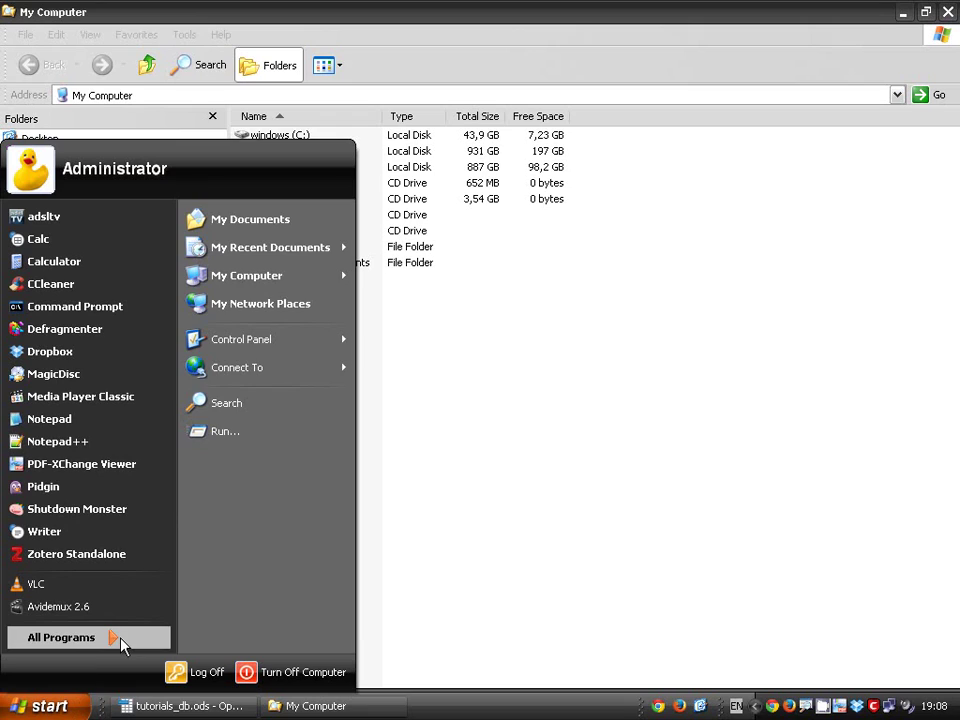
pyautogui.moveTo(122, 645)
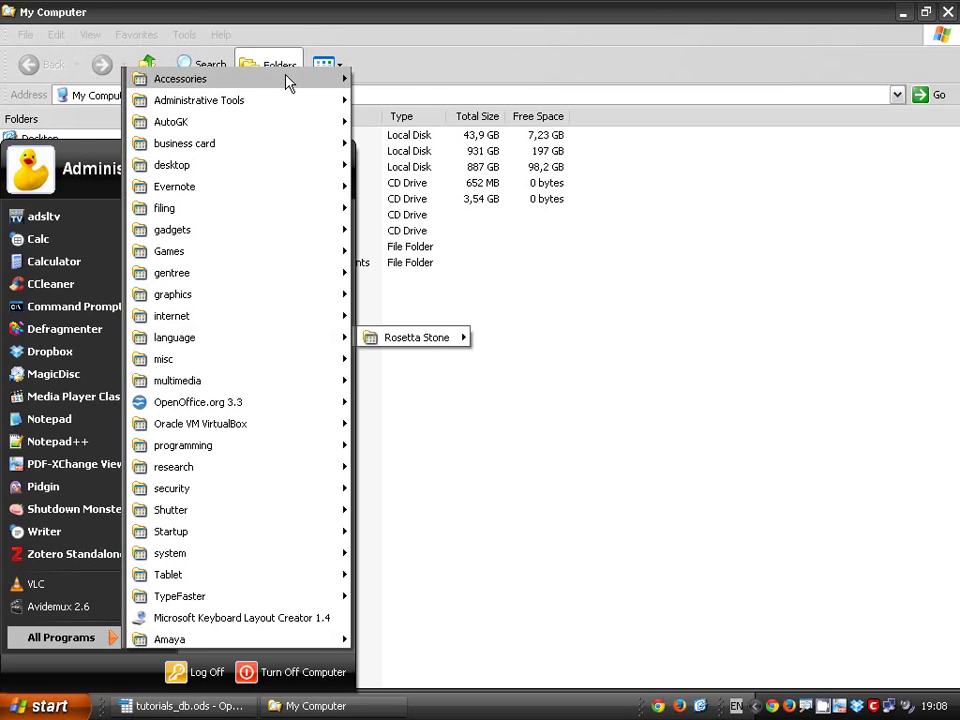
pyautogui.moveTo(296, 84)
pyautogui.moveTo(480, 154)
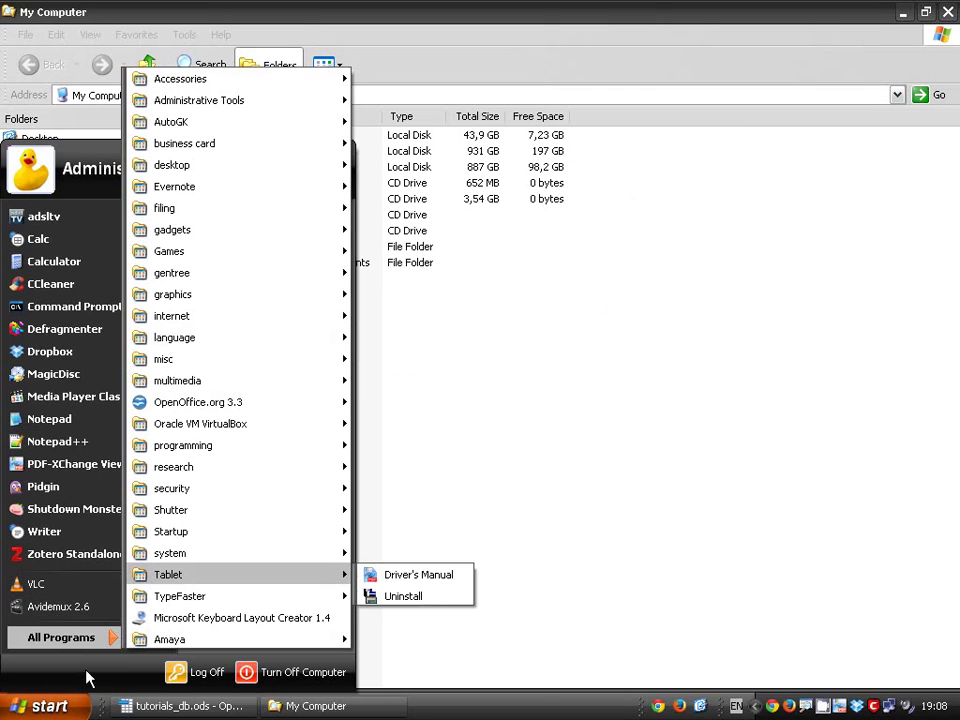
pyautogui.moveTo(324, 340)
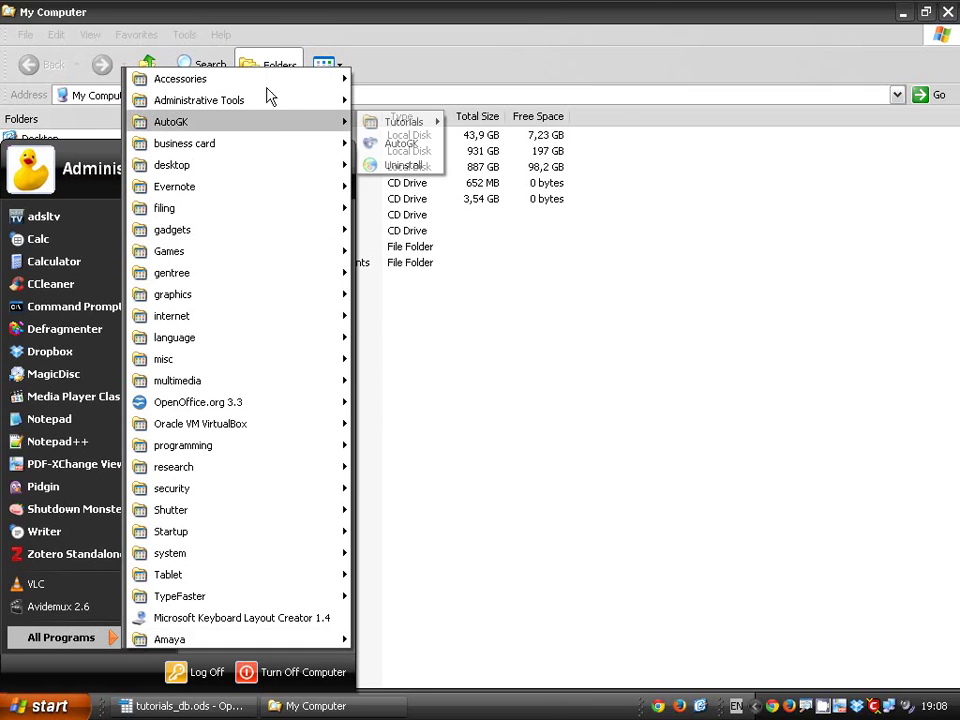
pyautogui.moveTo(454, 143)
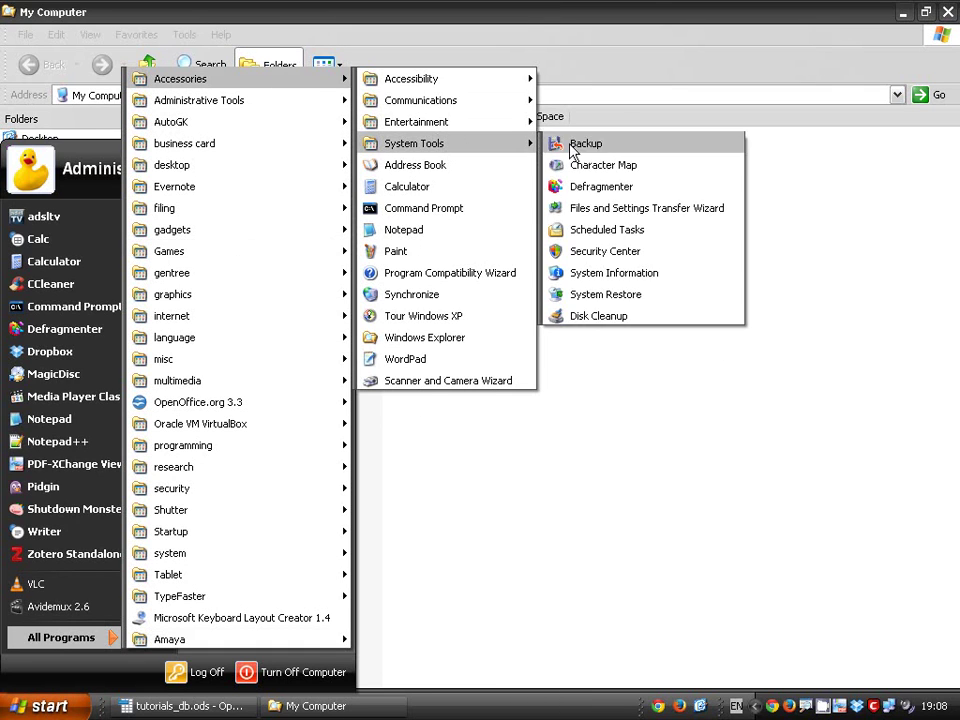
pyautogui.click(604, 187)
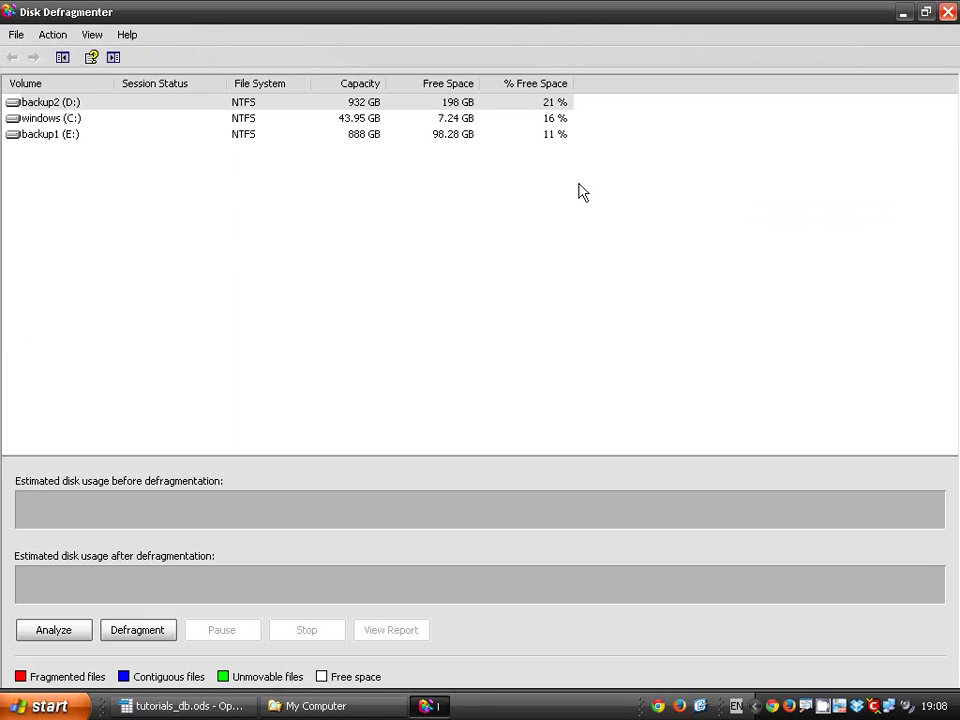
# Step: Analyze the windows (C:) drive, after narrowing the File System column slightly
pyautogui.click(72, 122)
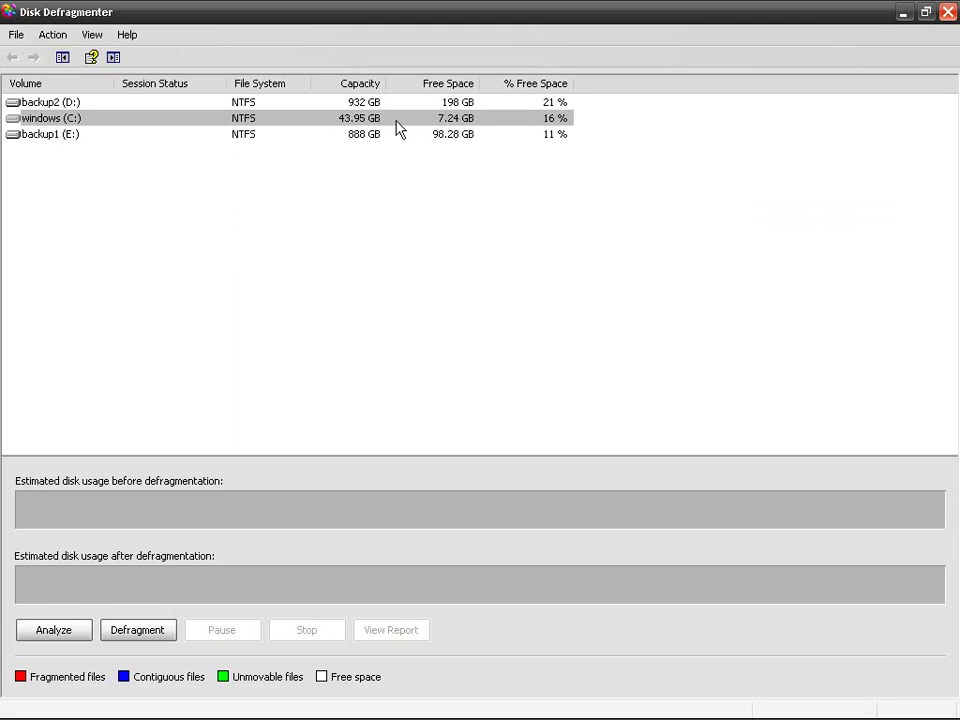
pyautogui.moveTo(308, 83); pyautogui.dragTo(303, 83)
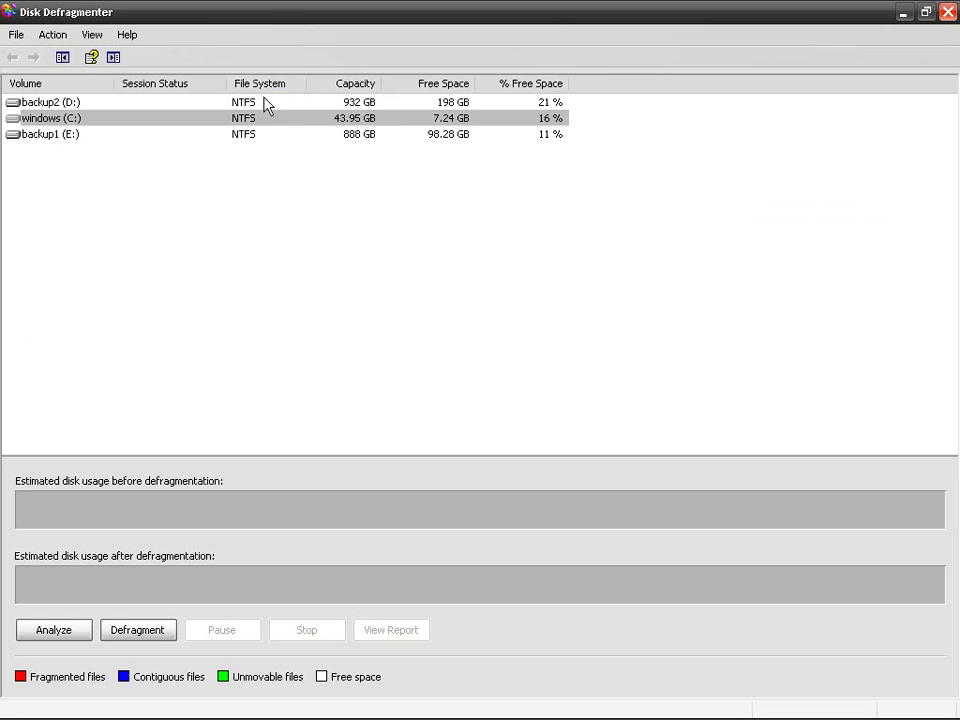
pyautogui.click(79, 630)
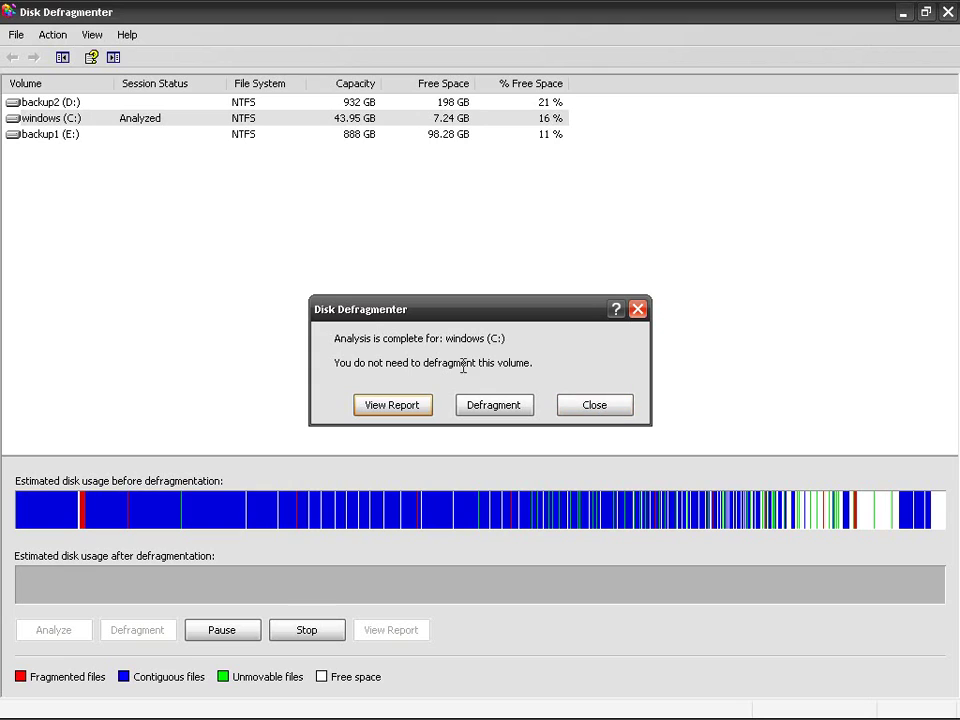
# Step: Close the analysis result and circle the right end of the C: usage map in red
pyautogui.click(593, 406)
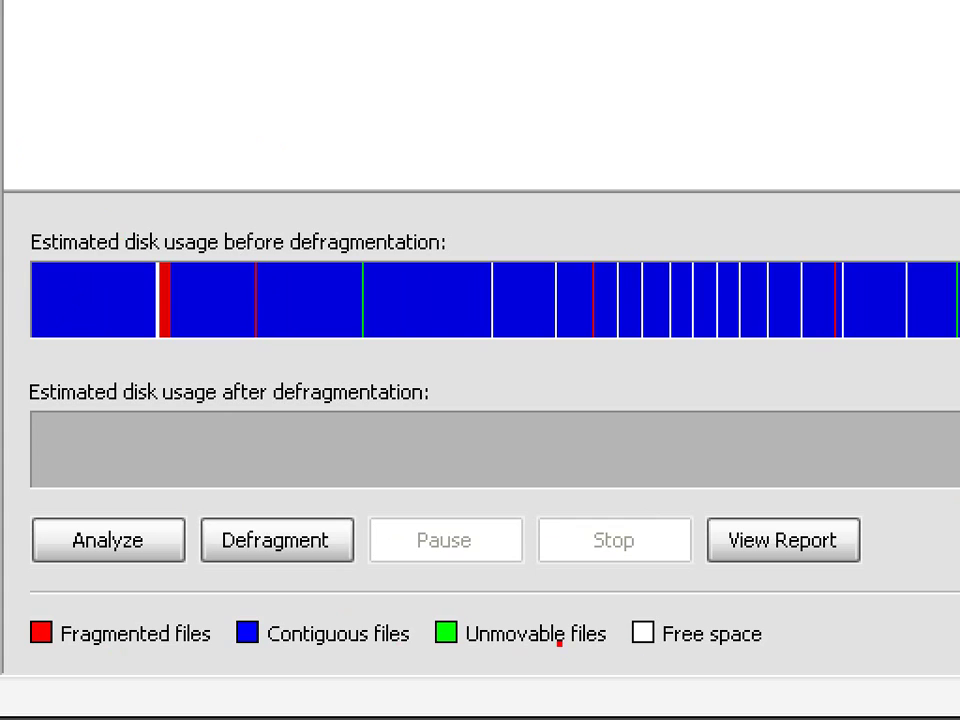
pyautogui.moveTo(935, 233)
pyautogui.mouseDown()
pyautogui.moveTo(938, 330)
pyautogui.moveTo(958, 300)
pyautogui.moveTo(932, 229)
pyautogui.mouseUp()
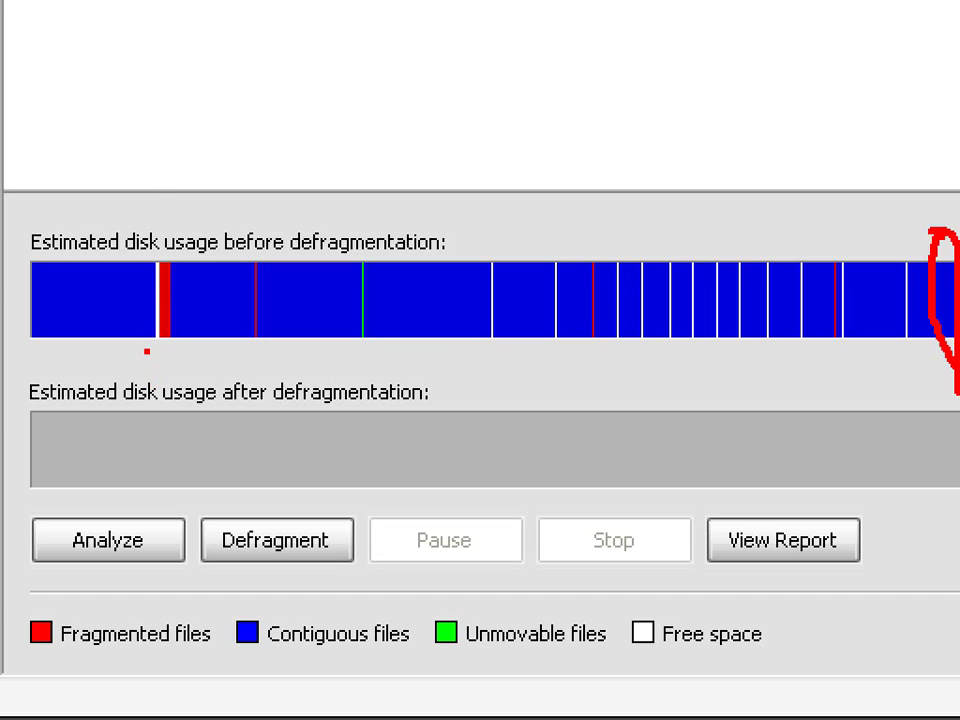
# Step: Draw a red arrow to the fragmented block and label it 20 MB
pyautogui.moveTo(156, 178)
pyautogui.mouseDown()
pyautogui.moveTo(157, 250)
pyautogui.moveTo(180, 226)
pyautogui.mouseUp()
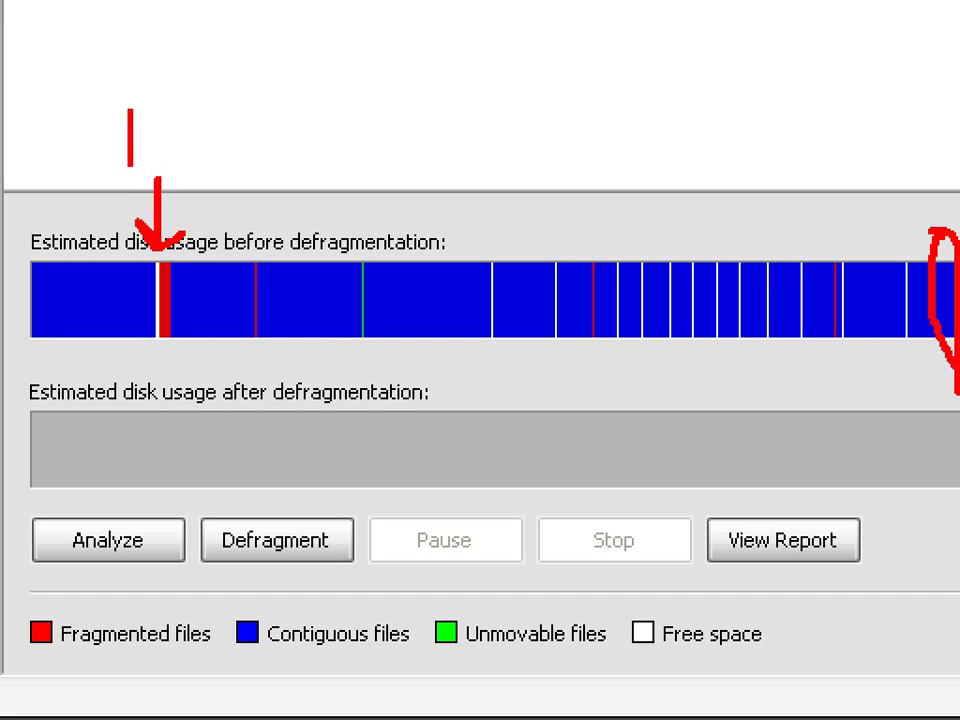
pyautogui.write('20 MB')
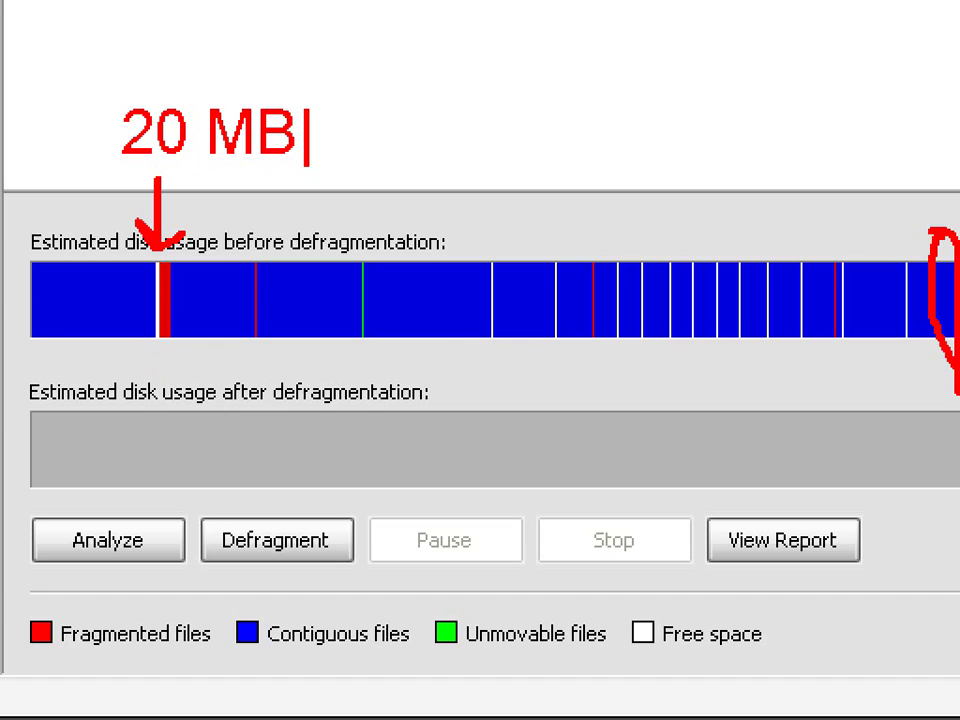
pyautogui.press('Escape')
# Step: Add two 10 labels, one above and one below the usage map
pyautogui.press('t')
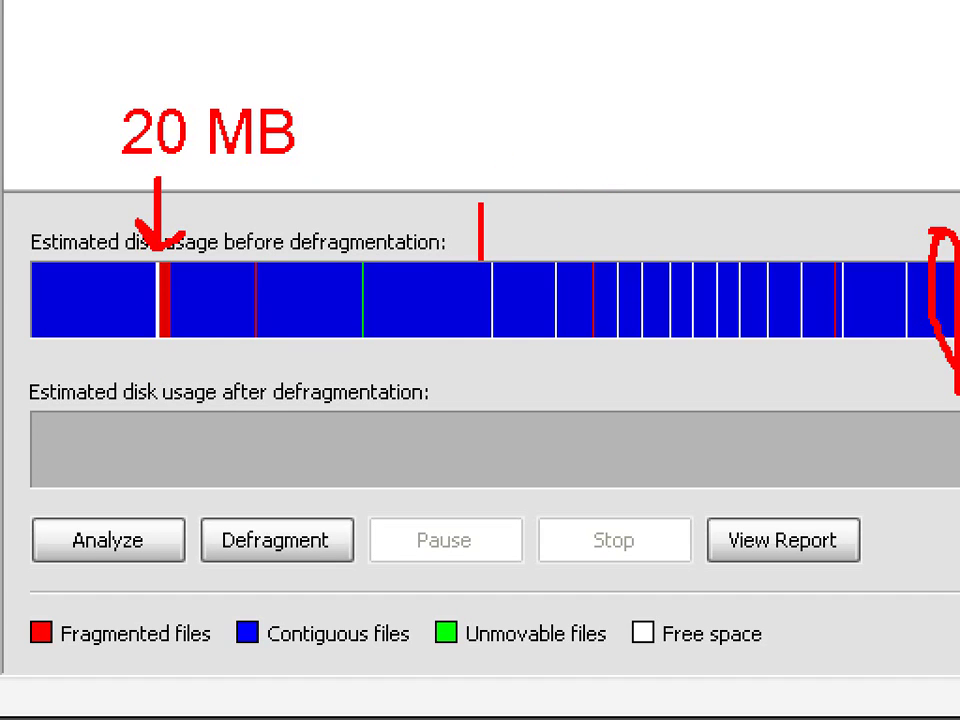
pyautogui.write('10')
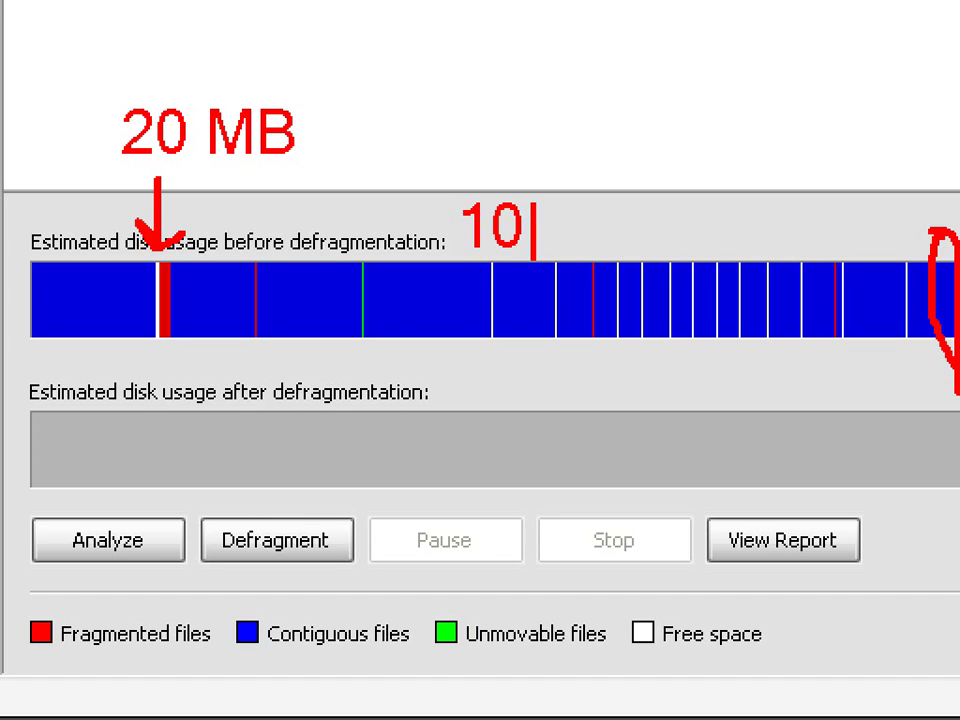
pyautogui.write('t')
pyautogui.press('BackSpace')
pyautogui.press('Escape')
pyautogui.press('t')
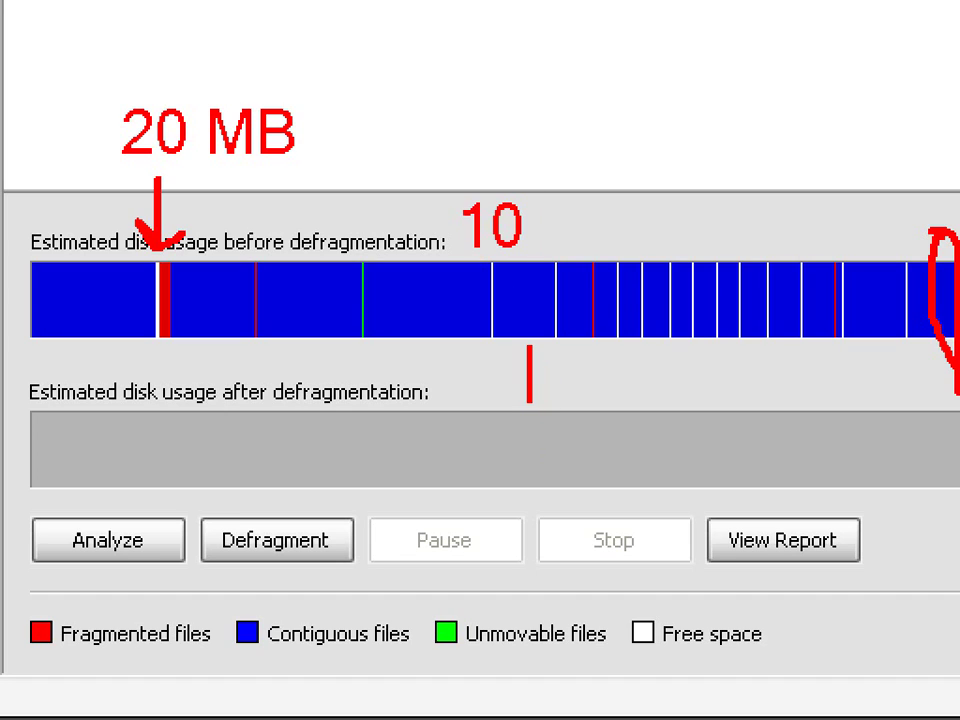
pyautogui.write('10')
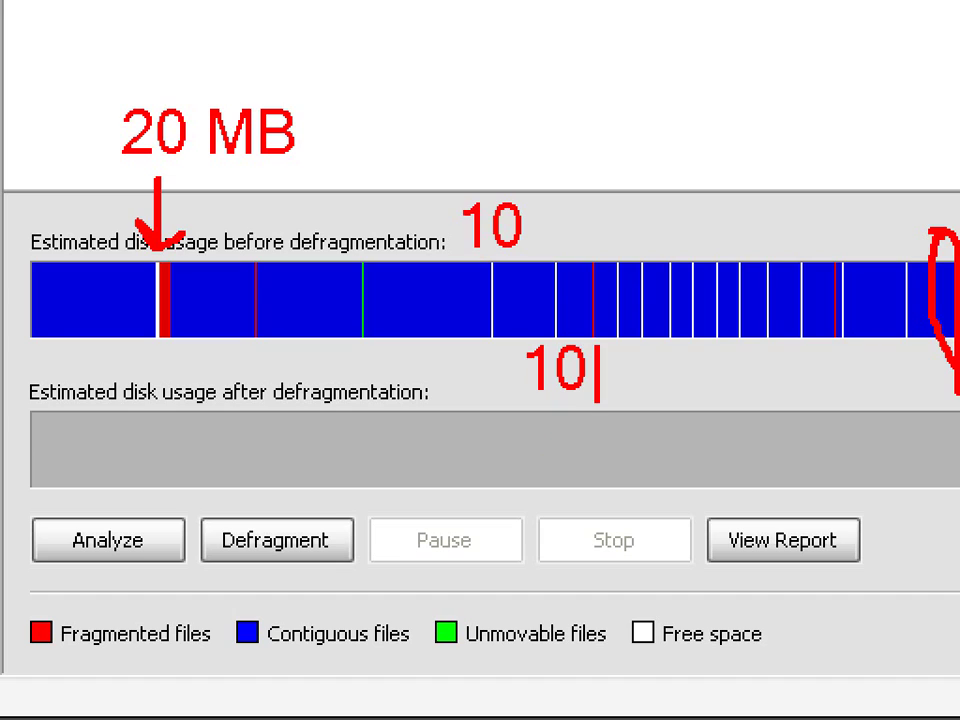
pyautogui.press('Escape')
# Step: Circle the two gaps beside the 10 labels and add a third 10 label
pyautogui.moveTo(556, 253)
pyautogui.mouseDown()
pyautogui.moveTo(542, 333)
pyautogui.moveTo(556, 334)
pyautogui.moveTo(553, 258)
pyautogui.mouseUp()
pyautogui.moveTo(492, 256)
pyautogui.mouseDown()
pyautogui.moveTo(478, 350)
pyautogui.moveTo(488, 256)
pyautogui.mouseUp()
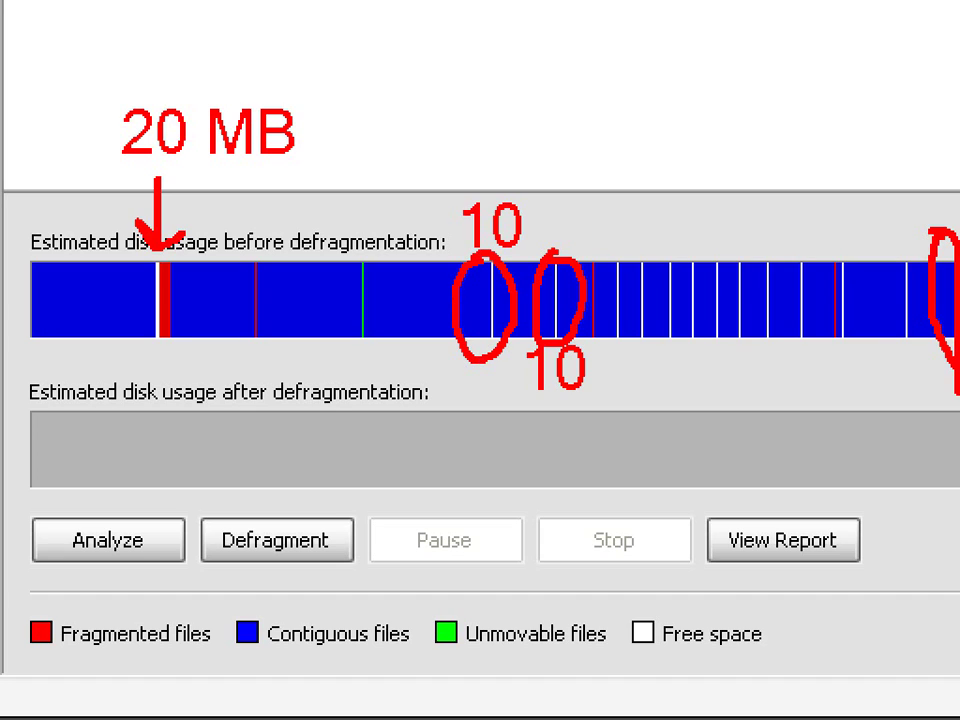
pyautogui.moveTo(611, 234)
pyautogui.mouseDown()
pyautogui.moveTo(614, 283)
pyautogui.moveTo(603, 200)
pyautogui.moveTo(601, 254)
pyautogui.mouseUp()
pyautogui.hotkey('ctrl', 'z')
pyautogui.hotkey('ctrl', 'z')
pyautogui.write('10')
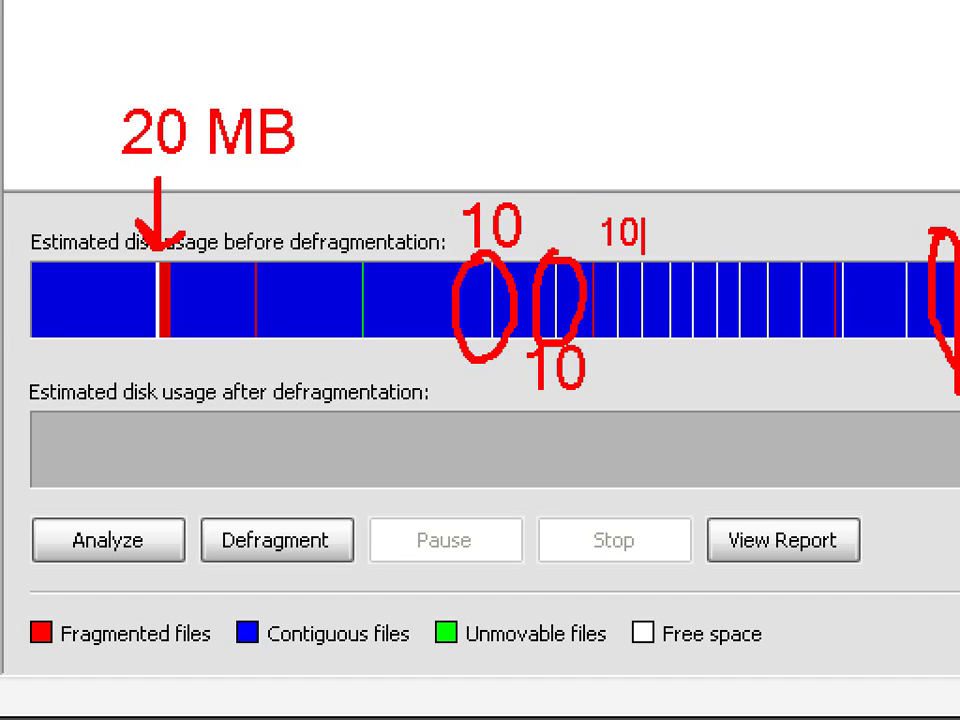
pyautogui.press('Escape')
# Step: Circle the blue region around the green line and write 11 below the bar
pyautogui.moveTo(330, 196)
pyautogui.mouseDown()
pyautogui.moveTo(306, 199)
pyautogui.moveTo(300, 378)
pyautogui.moveTo(318, 210)
pyautogui.mouseUp()
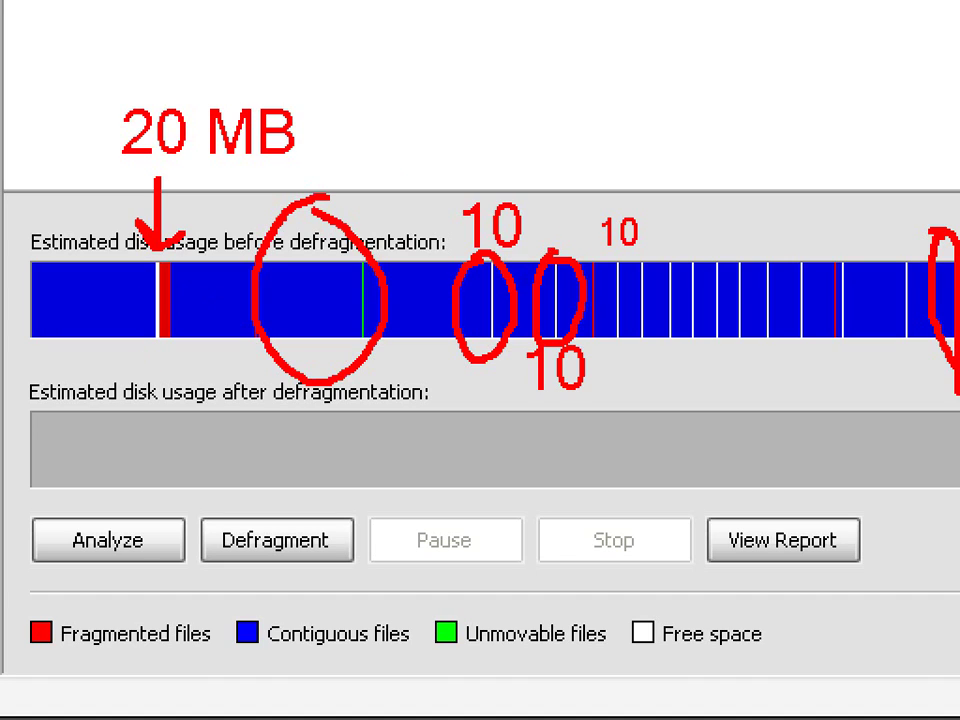
pyautogui.moveTo(624, 380); pyautogui.dragTo(626, 412)
pyautogui.moveTo(613, 356); pyautogui.dragTo(624, 366)
pyautogui.moveTo(640, 351); pyautogui.dragTo(658, 382)
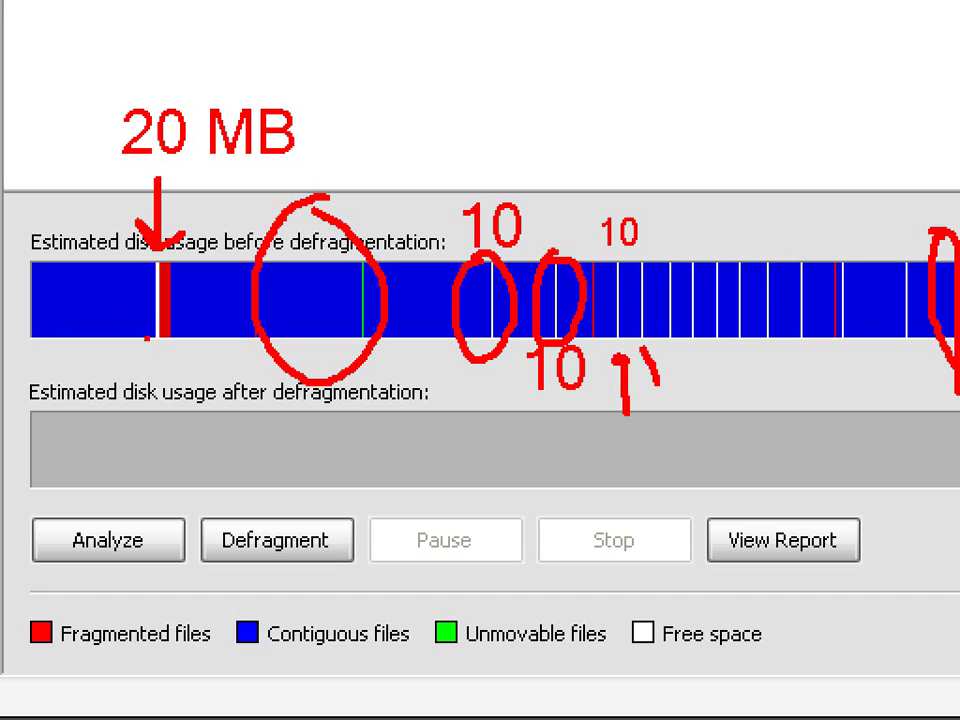
# Step: Draw a hook, a wavy path to the first gap, and an upward arrow to the circled gap
pyautogui.moveTo(137, 329)
pyautogui.mouseDown()
pyautogui.moveTo(136, 345)
pyautogui.moveTo(170, 336)
pyautogui.moveTo(176, 320)
pyautogui.mouseUp()
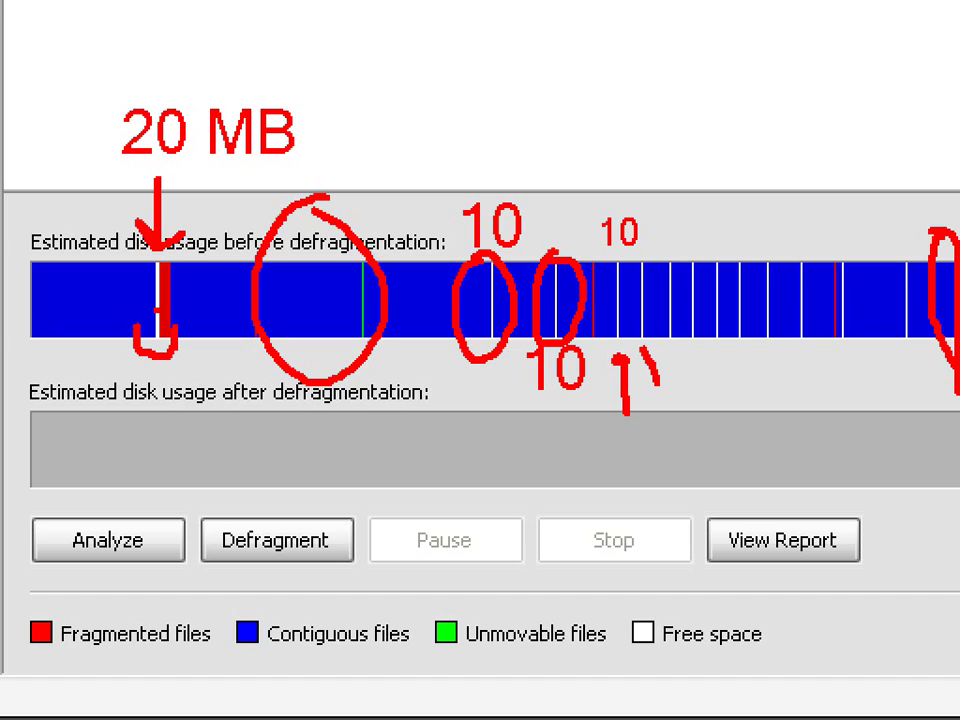
pyautogui.moveTo(168, 310)
pyautogui.mouseDown()
pyautogui.moveTo(197, 296)
pyautogui.moveTo(350, 298)
pyautogui.moveTo(445, 314)
pyautogui.moveTo(492, 305)
pyautogui.mouseUp()
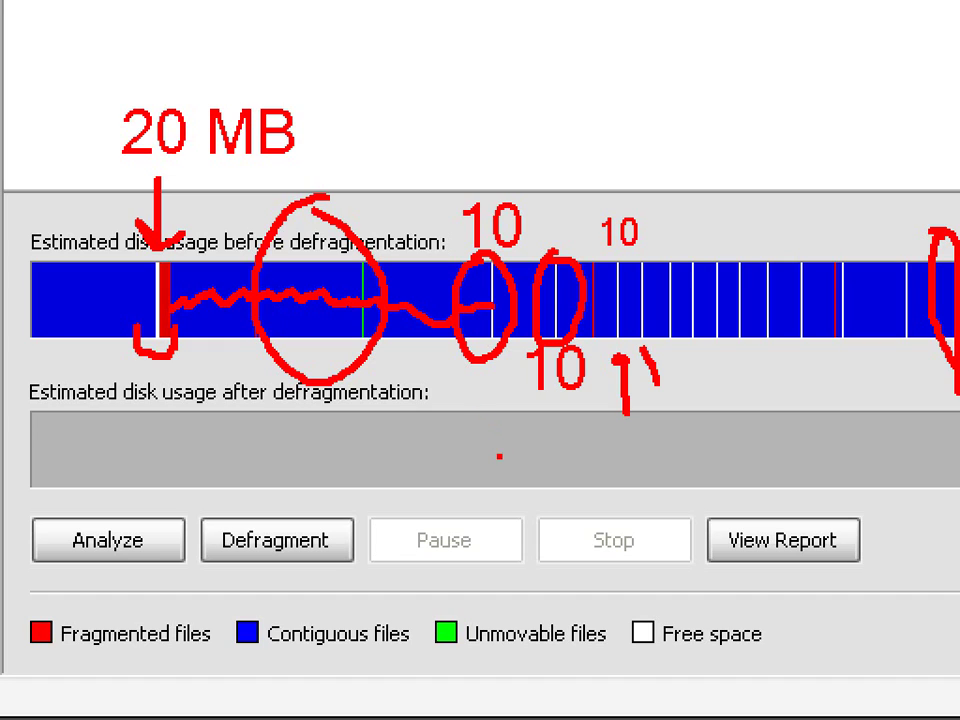
pyautogui.moveTo(516, 478)
pyautogui.mouseDown()
pyautogui.moveTo(483, 380)
pyautogui.moveTo(505, 387)
pyautogui.mouseUp()
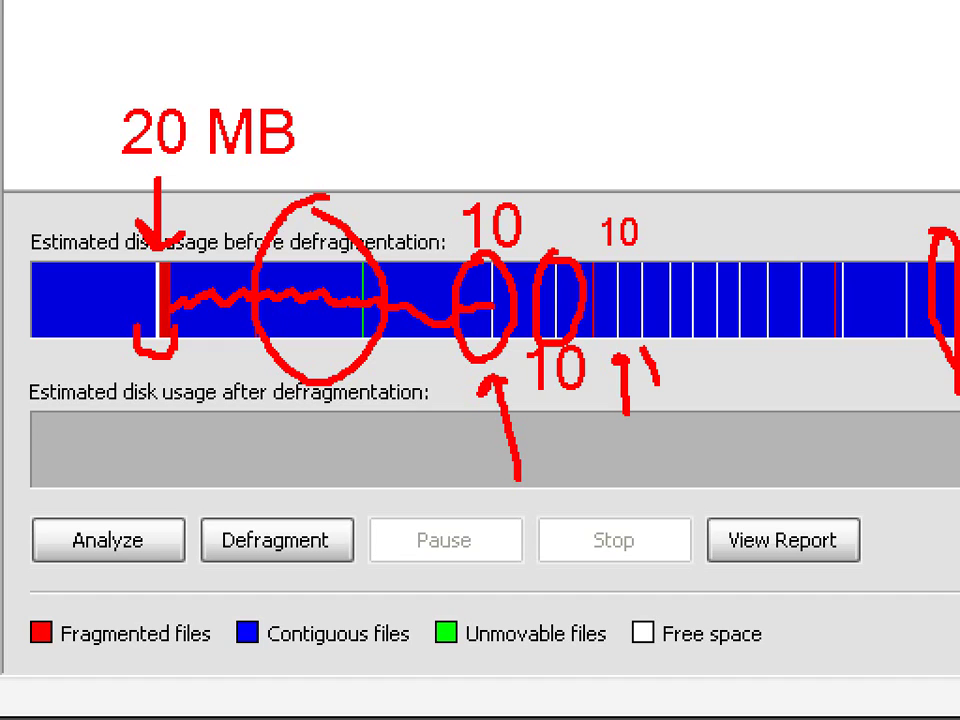
pyautogui.click(652, 244)
# Step: Draw red arcs from the fragmented block and three gaps up to a common peak
pyautogui.moveTo(957, 197); pyautogui.dragTo(958, 215)
pyautogui.moveTo(165, 258)
pyautogui.mouseDown()
pyautogui.moveTo(460, 123)
pyautogui.moveTo(492, 246)
pyautogui.moveTo(456, 122)
pyautogui.mouseUp()
pyautogui.moveTo(615, 260)
pyautogui.mouseDown()
pyautogui.moveTo(515, 145)
pyautogui.moveTo(450, 120)
pyautogui.mouseUp()
pyautogui.moveTo(645, 258)
pyautogui.mouseDown()
pyautogui.moveTo(596, 146)
pyautogui.moveTo(460, 120)
pyautogui.mouseUp()
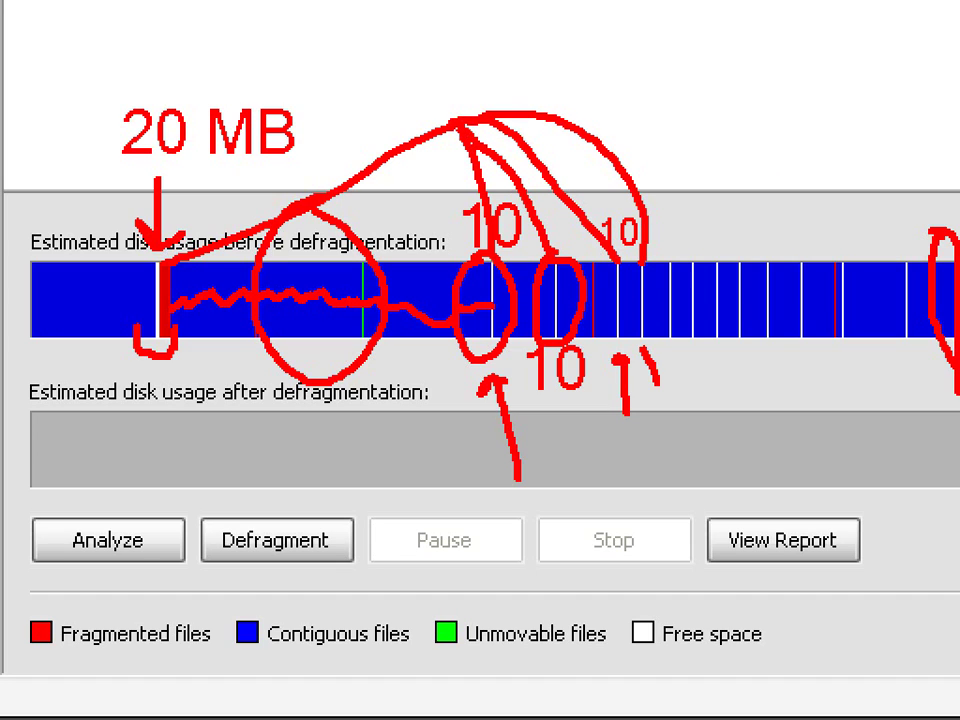
pyautogui.moveTo(668, 258)
pyautogui.mouseDown()
pyautogui.moveTo(600, 108)
pyautogui.moveTo(462, 118)
pyautogui.mouseUp()
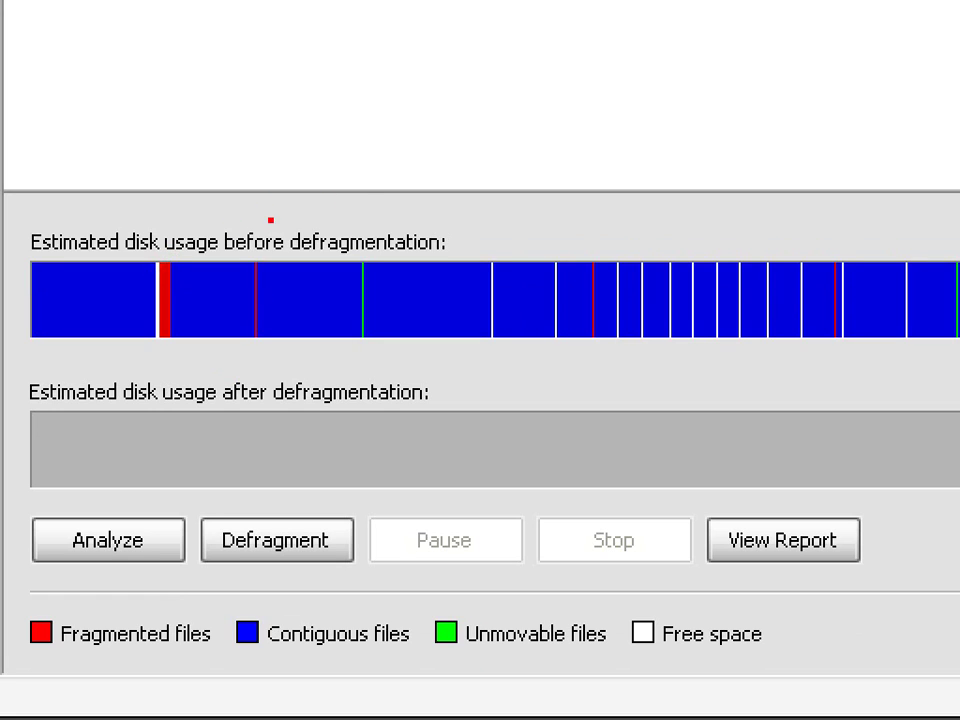
# Step: Erase the markings and circle only the red fragmented block near the start of the map
pyautogui.moveTo(190, 245)
pyautogui.mouseDown()
pyautogui.moveTo(175, 242)
pyautogui.moveTo(167, 358)
pyautogui.moveTo(190, 244)
pyautogui.mouseUp()
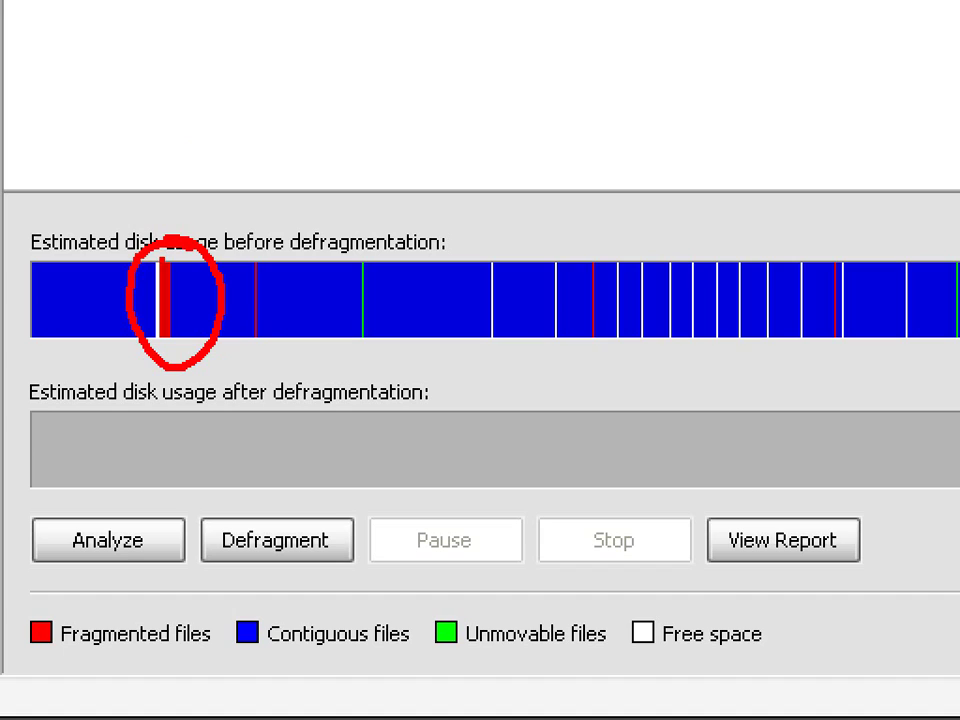
# Step: Draw arrows from the circled fragment to fragments further right and add the label 'Evernote'
pyautogui.moveTo(166, 242)
pyautogui.mouseDown()
pyautogui.moveTo(290, 128)
pyautogui.moveTo(347, 133)
pyautogui.moveTo(566, 214)
pyautogui.moveTo(594, 258)
pyautogui.mouseUp()
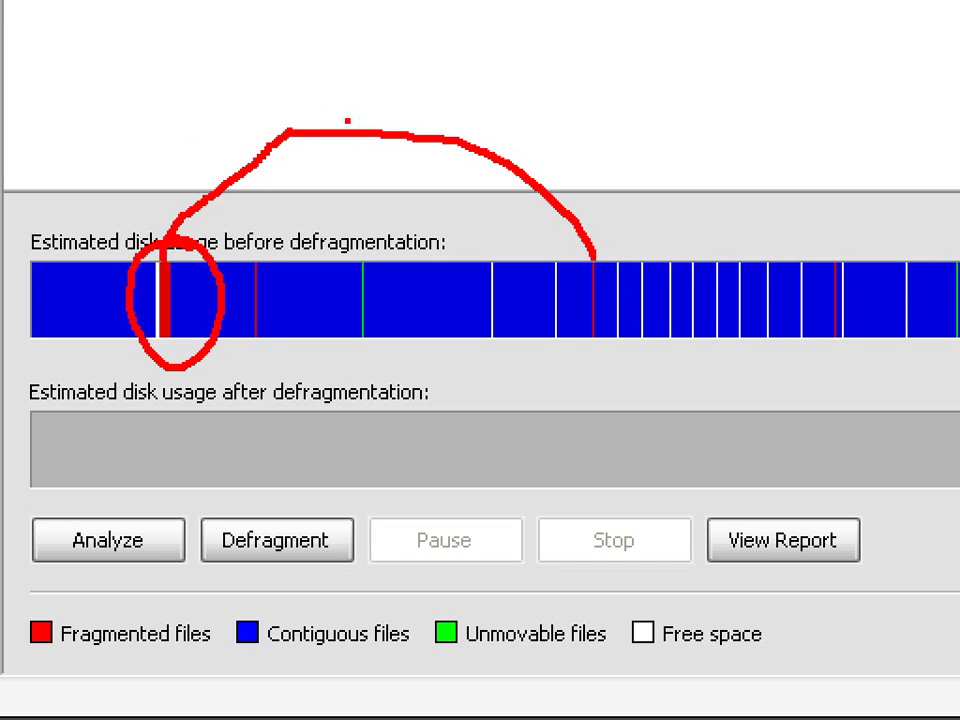
pyautogui.moveTo(279, 129)
pyautogui.mouseDown()
pyautogui.moveTo(433, 90)
pyautogui.moveTo(797, 221)
pyautogui.moveTo(852, 258)
pyautogui.moveTo(826, 232)
pyautogui.moveTo(807, 265)
pyautogui.mouseUp()
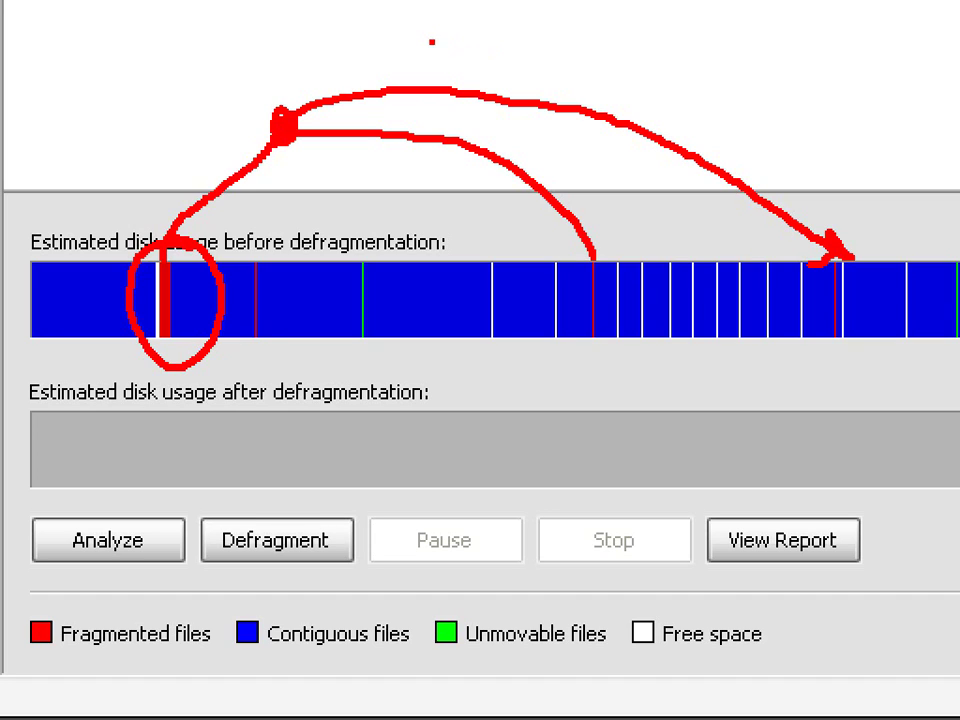
pyautogui.write('tEvernote')
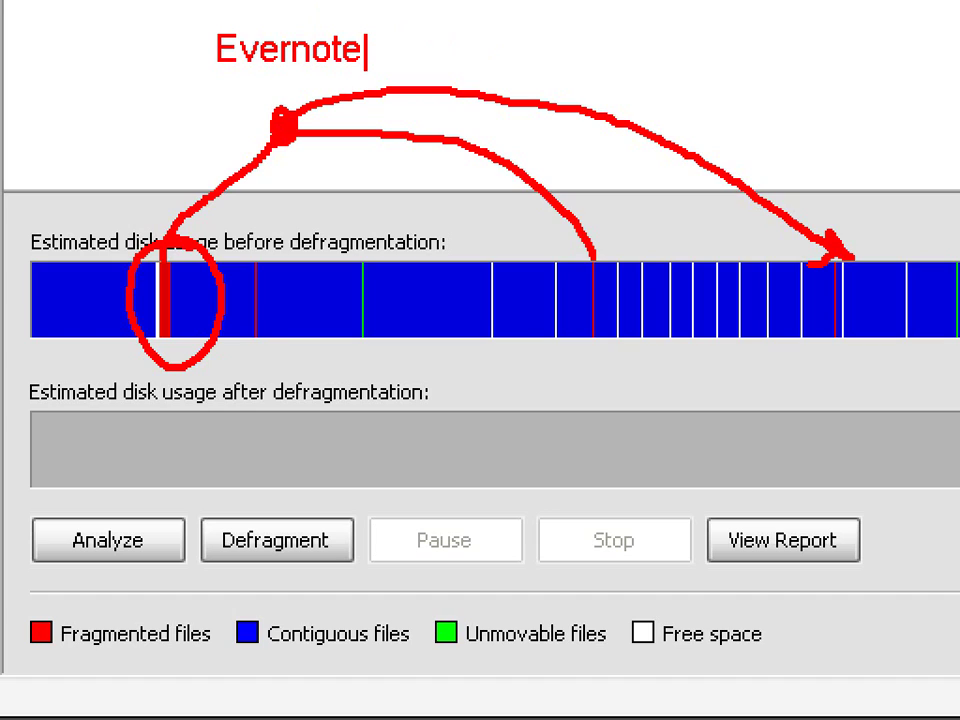
pyautogui.press('Escape')
pyautogui.moveTo(122, 385)
pyautogui.mouseDown()
pyautogui.moveTo(148, 402)
pyautogui.moveTo(145, 296)
pyautogui.mouseUp()
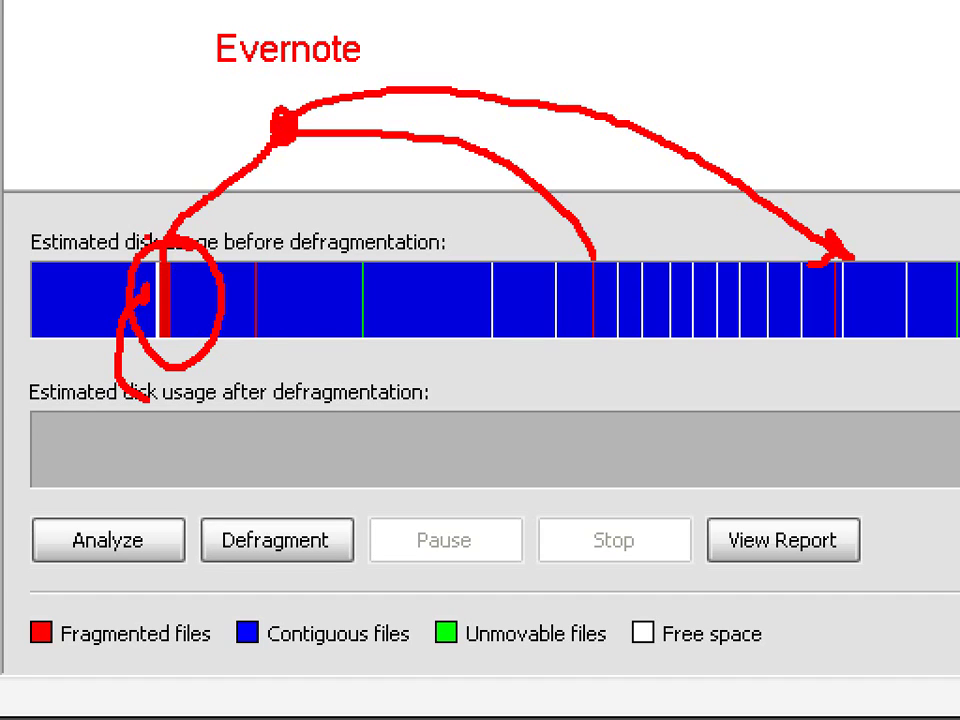
# Step: Circle the middle and right red fragments and loop arrows back to the first fragment
pyautogui.moveTo(586, 246)
pyautogui.mouseDown()
pyautogui.moveTo(574, 280)
pyautogui.moveTo(598, 350)
pyautogui.moveTo(590, 250)
pyautogui.moveTo(470, 225)
pyautogui.moveTo(214, 244)
pyautogui.moveTo(180, 290)
pyautogui.moveTo(190, 282)
pyautogui.moveTo(210, 302)
pyautogui.mouseUp()
pyautogui.click(178, 327)
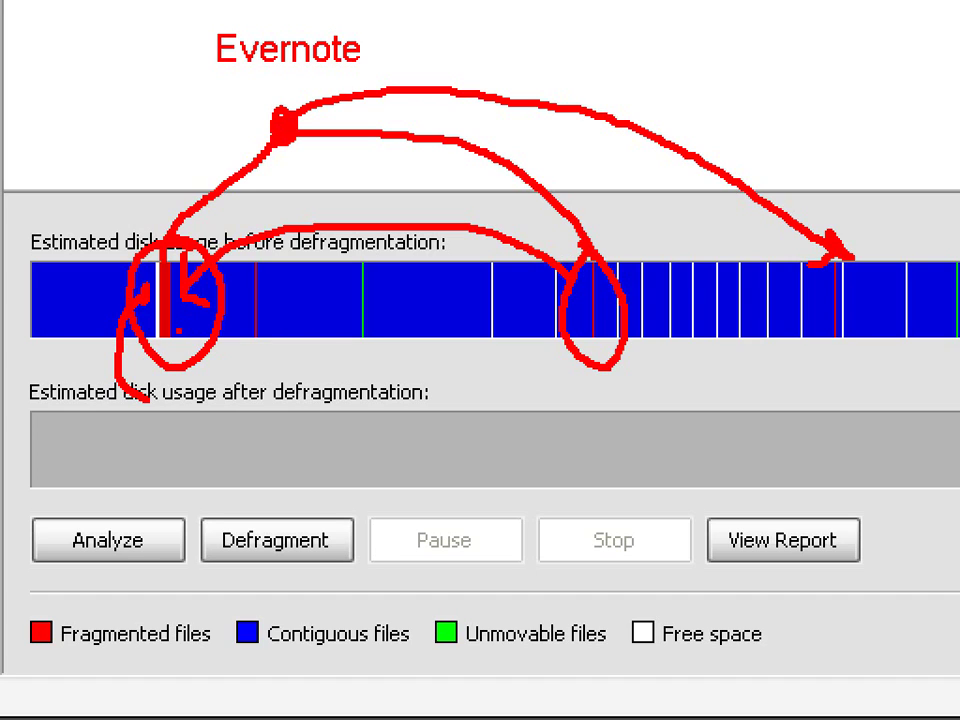
pyautogui.moveTo(838, 245)
pyautogui.mouseDown()
pyautogui.moveTo(834, 256)
pyautogui.moveTo(880, 242)
pyautogui.mouseUp()
pyautogui.moveTo(815, 245); pyautogui.dragTo(508, 484)
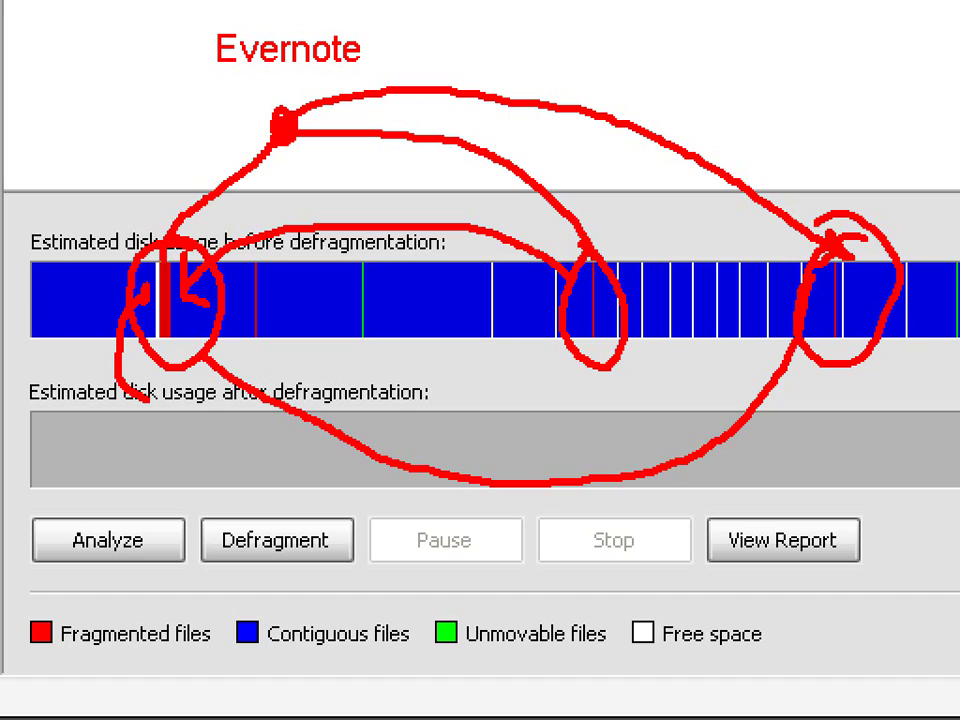
pyautogui.moveTo(237, 338); pyautogui.dragTo(190, 401)
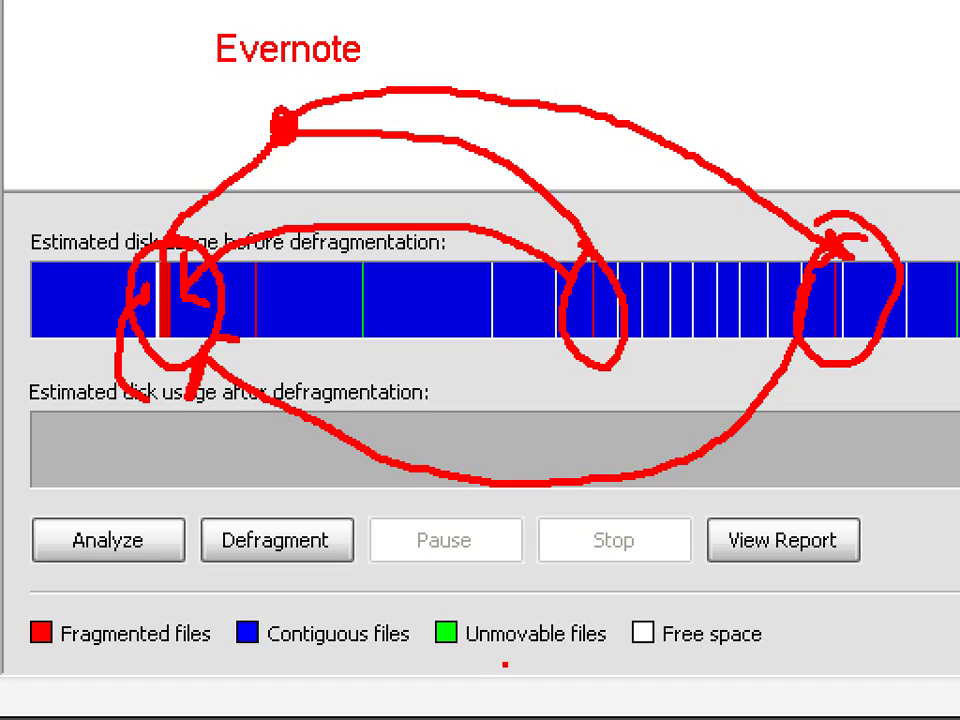
pyautogui.moveTo(476, 598)
pyautogui.mouseDown()
pyautogui.moveTo(448, 679)
pyautogui.moveTo(662, 640)
pyautogui.mouseUp()
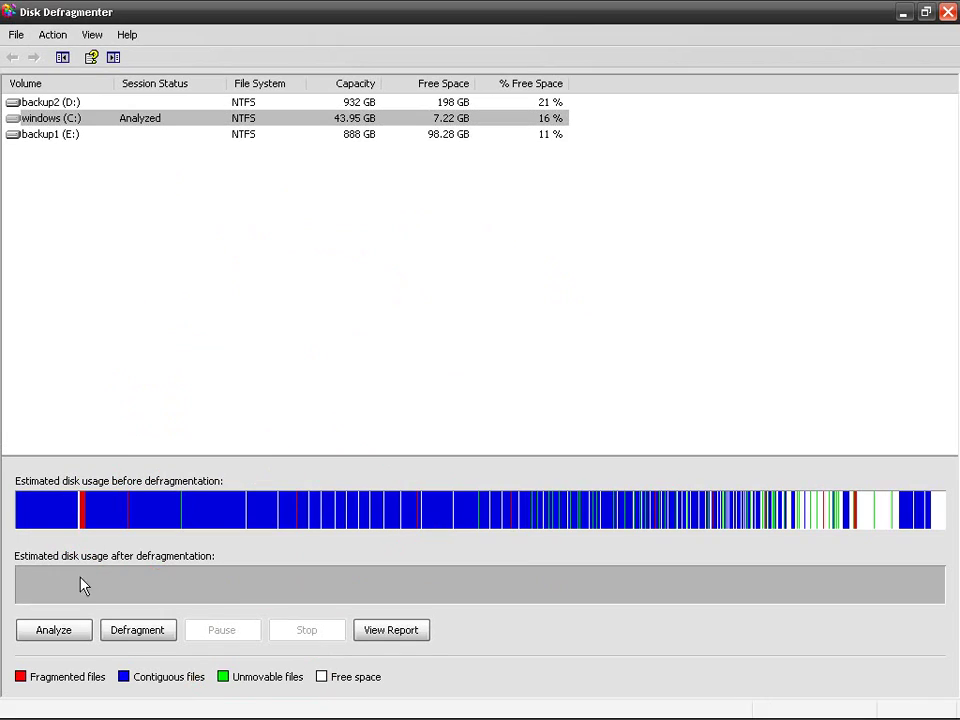
# Step: Defragment windows (C:), circling the red fragments on the before and after maps
pyautogui.click(128, 636)
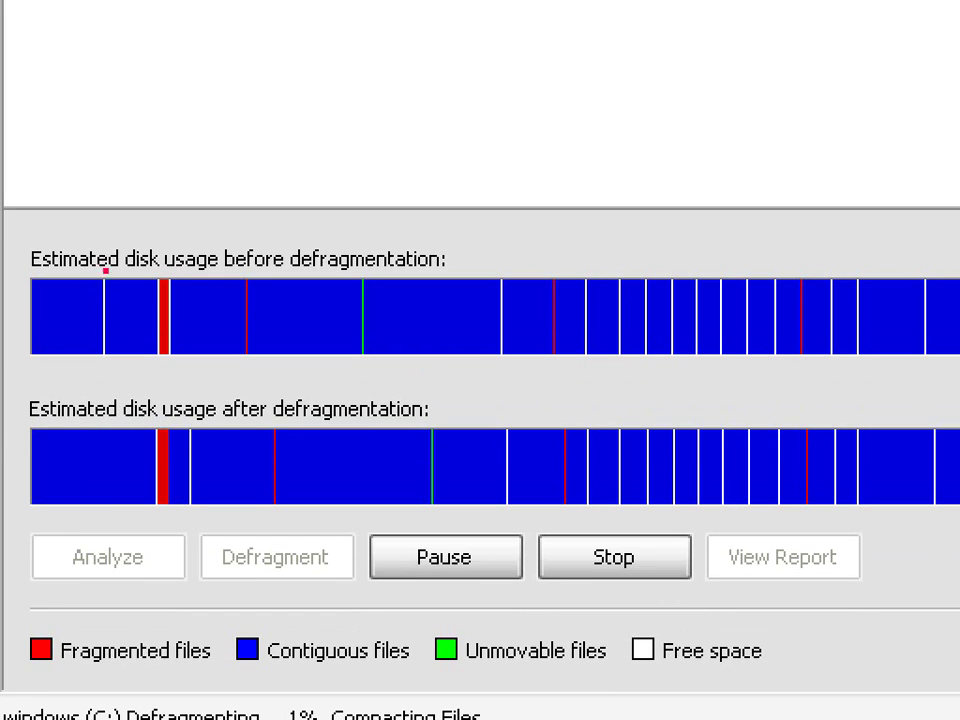
pyautogui.moveTo(103, 264)
pyautogui.mouseDown()
pyautogui.moveTo(68, 350)
pyautogui.moveTo(140, 276)
pyautogui.moveTo(103, 266)
pyautogui.mouseUp()
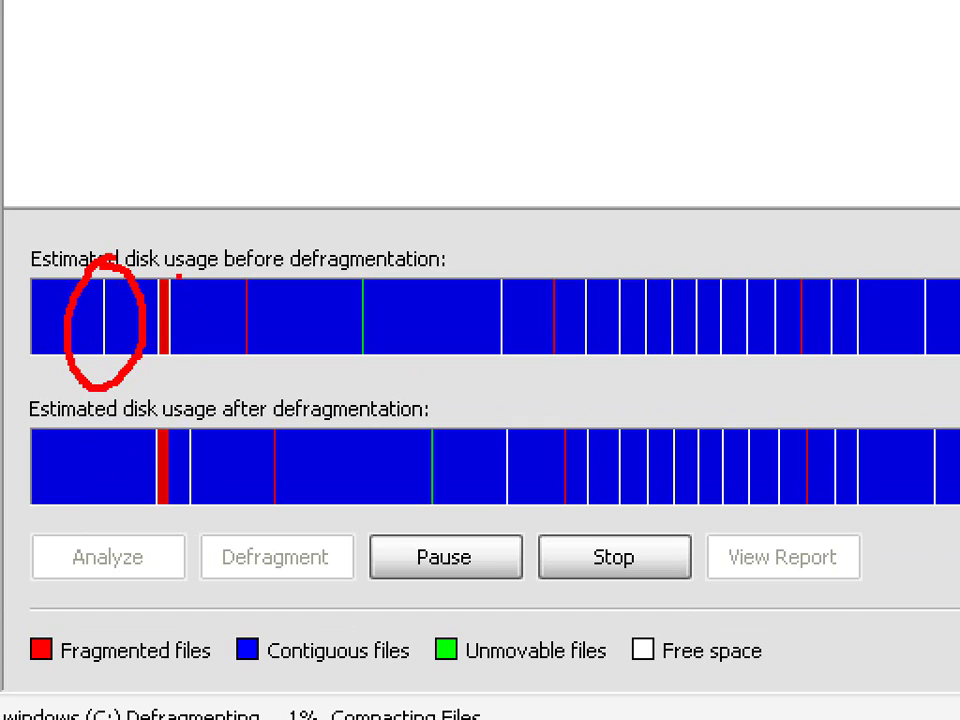
pyautogui.moveTo(178, 276); pyautogui.dragTo(213, 355)
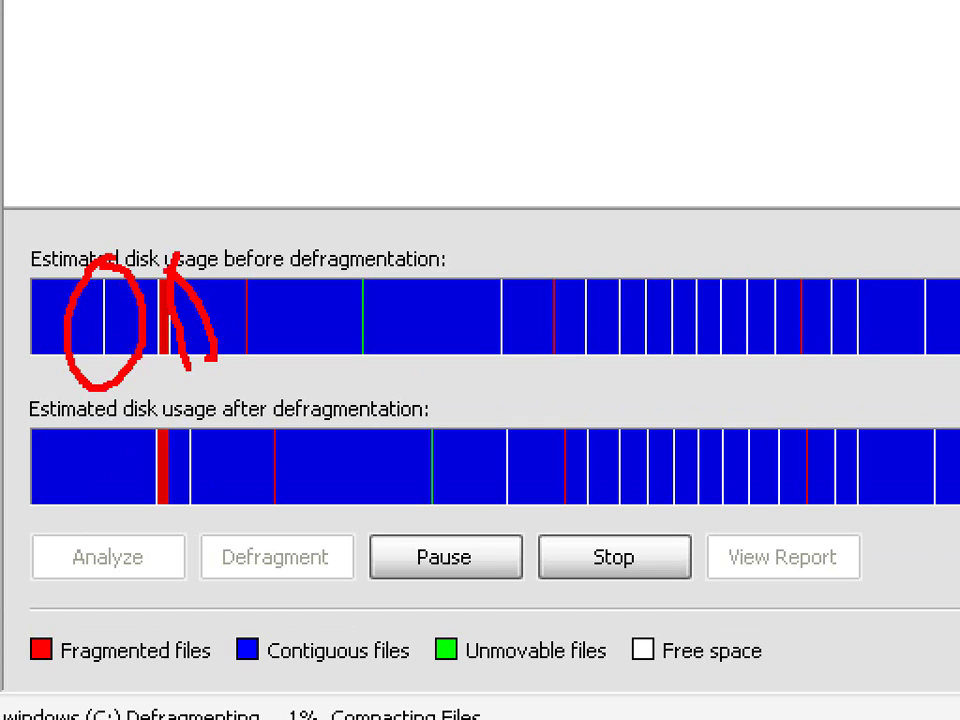
pyautogui.moveTo(186, 420)
pyautogui.mouseDown()
pyautogui.moveTo(175, 512)
pyautogui.moveTo(214, 480)
pyautogui.moveTo(195, 420)
pyautogui.mouseUp()
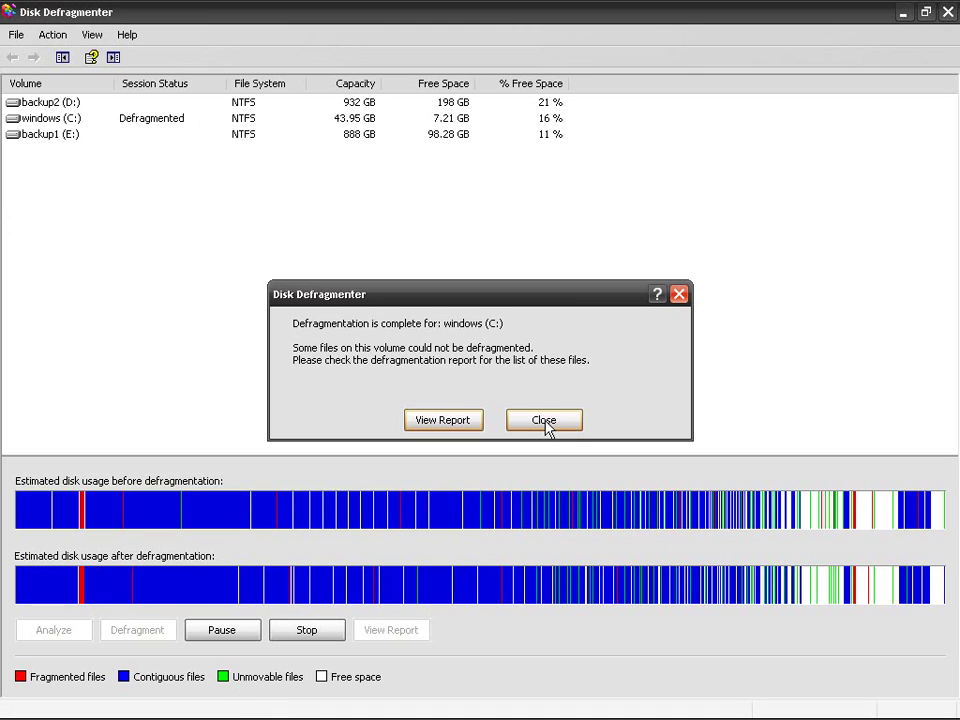
# Step: Close the 'Defragmentation is complete' notice and circle the free space at the disk map's right end
pyautogui.click(545, 422)
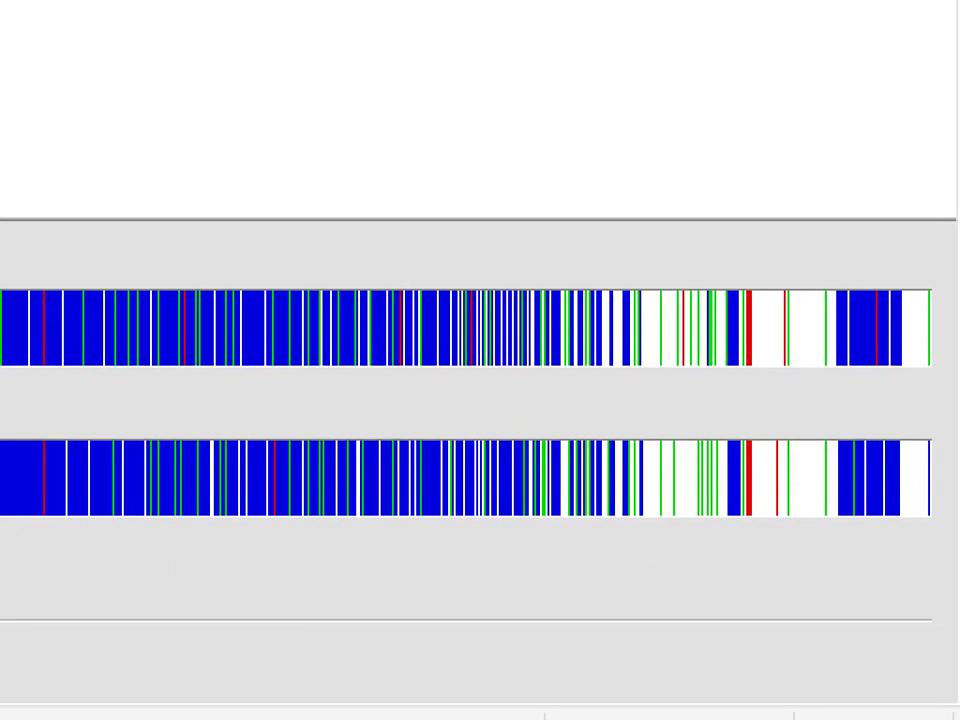
pyautogui.moveTo(797, 280)
pyautogui.mouseDown()
pyautogui.moveTo(739, 317)
pyautogui.moveTo(893, 375)
pyautogui.moveTo(772, 272)
pyautogui.mouseUp()
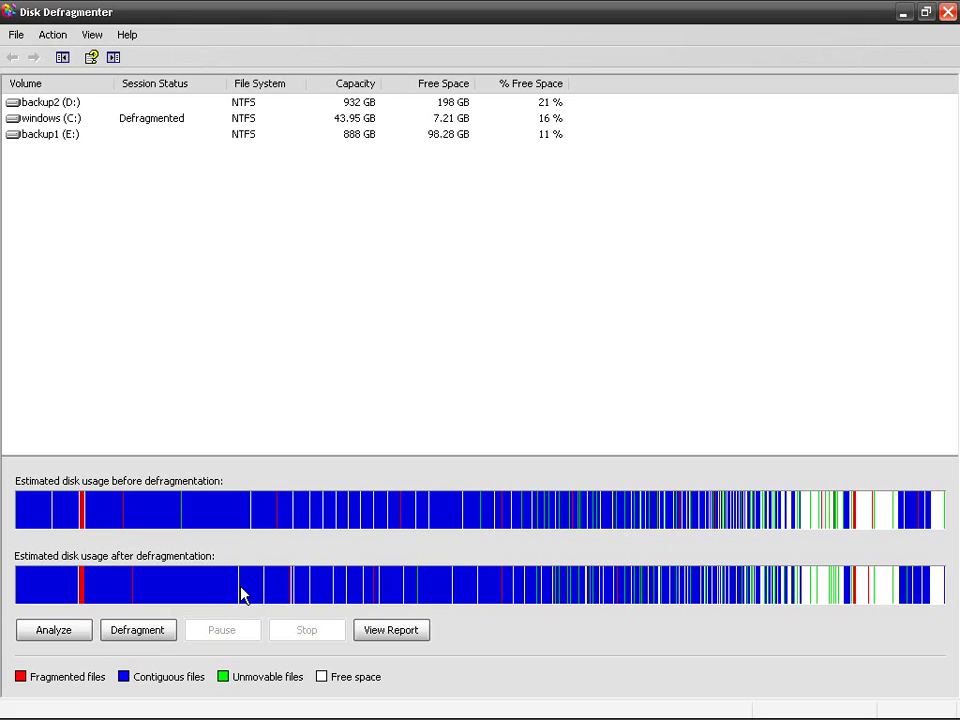
pyautogui.moveTo(16, 712)
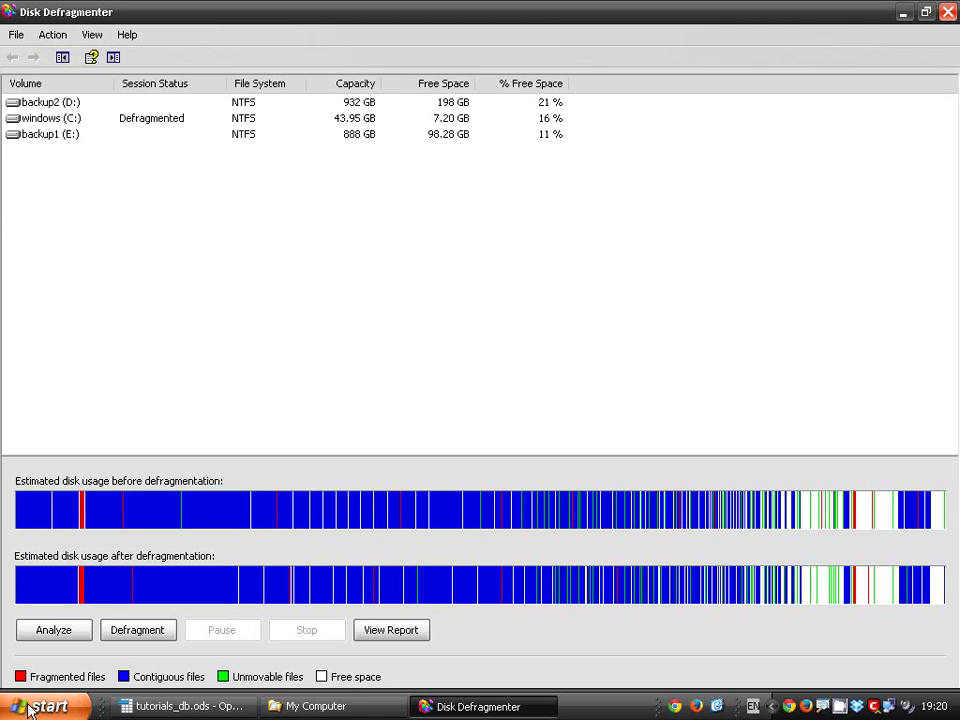
# Step: Launch Add Scheduled Task from Start > Control Panel > Scheduled Tasks
pyautogui.click(62, 708)
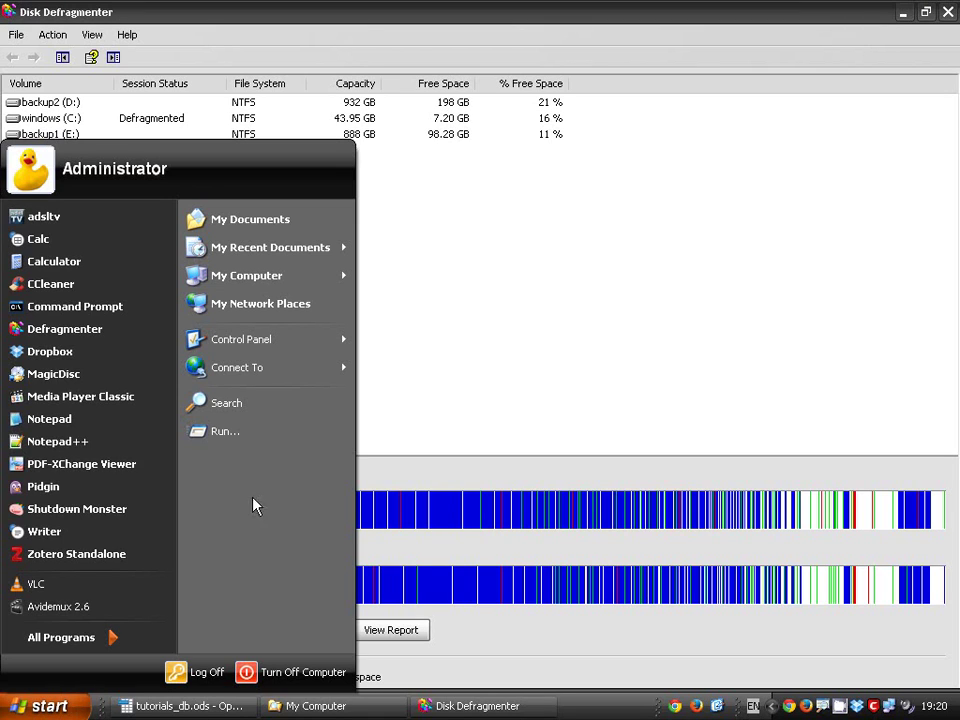
pyautogui.moveTo(307, 344)
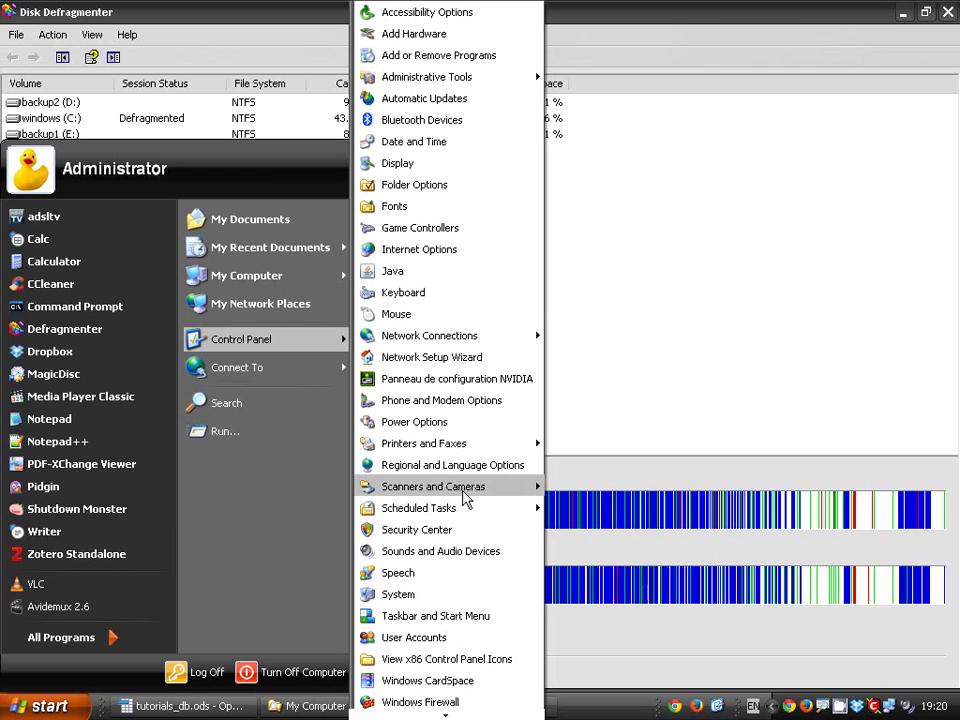
pyautogui.moveTo(484, 510)
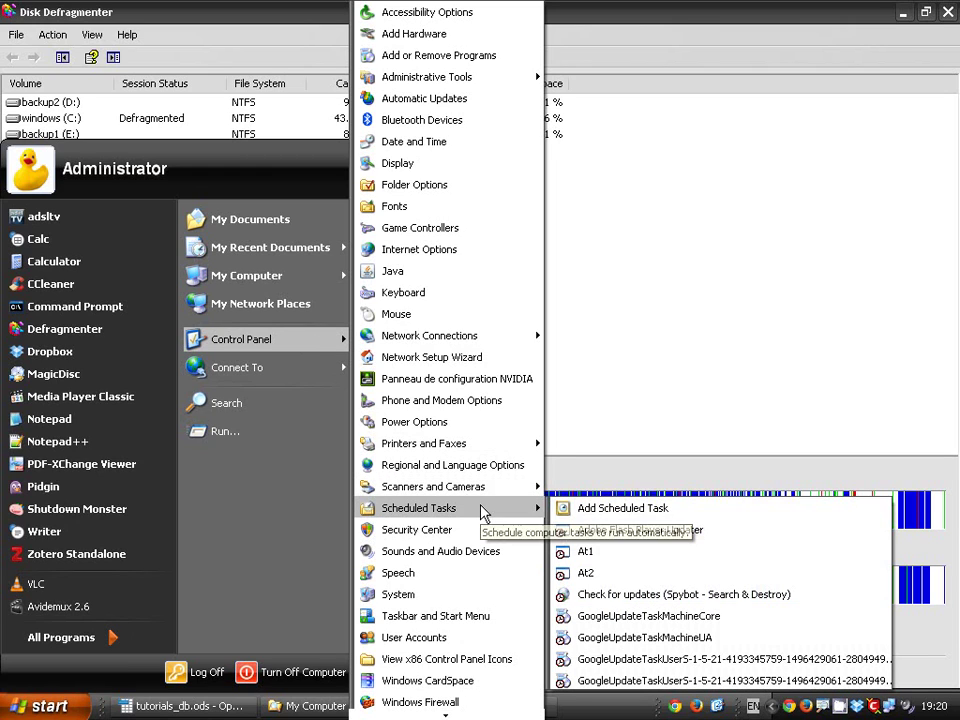
pyautogui.click(706, 515)
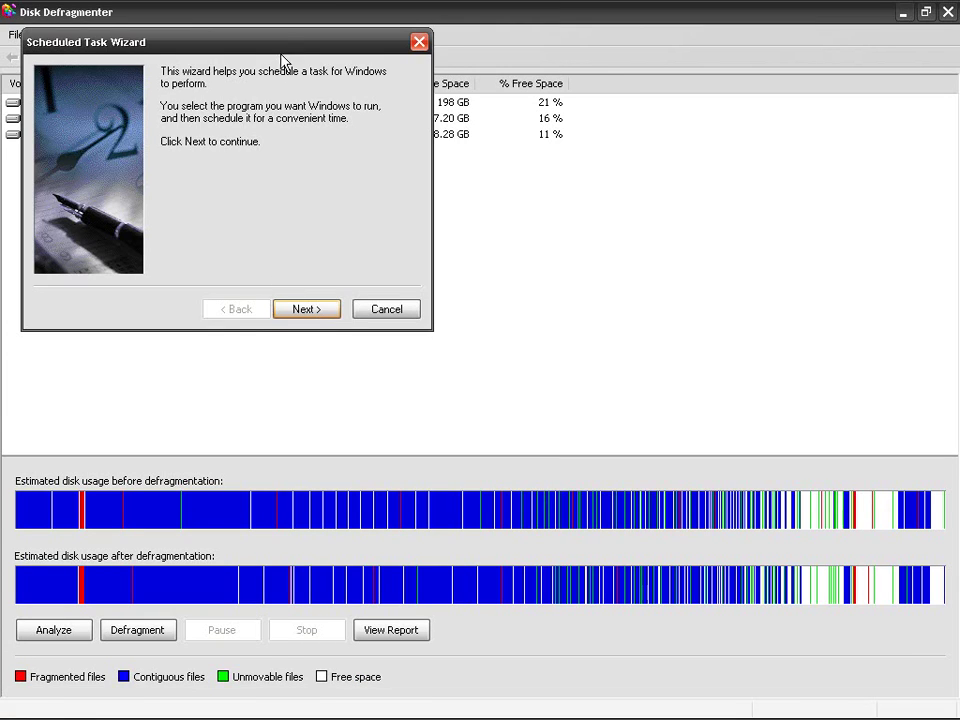
# Step: Minimize Disk Defragmenter and My Computer so only the wizard remains on screen
pyautogui.moveTo(283, 60); pyautogui.dragTo(319, 112)
pyautogui.click(40, 706)
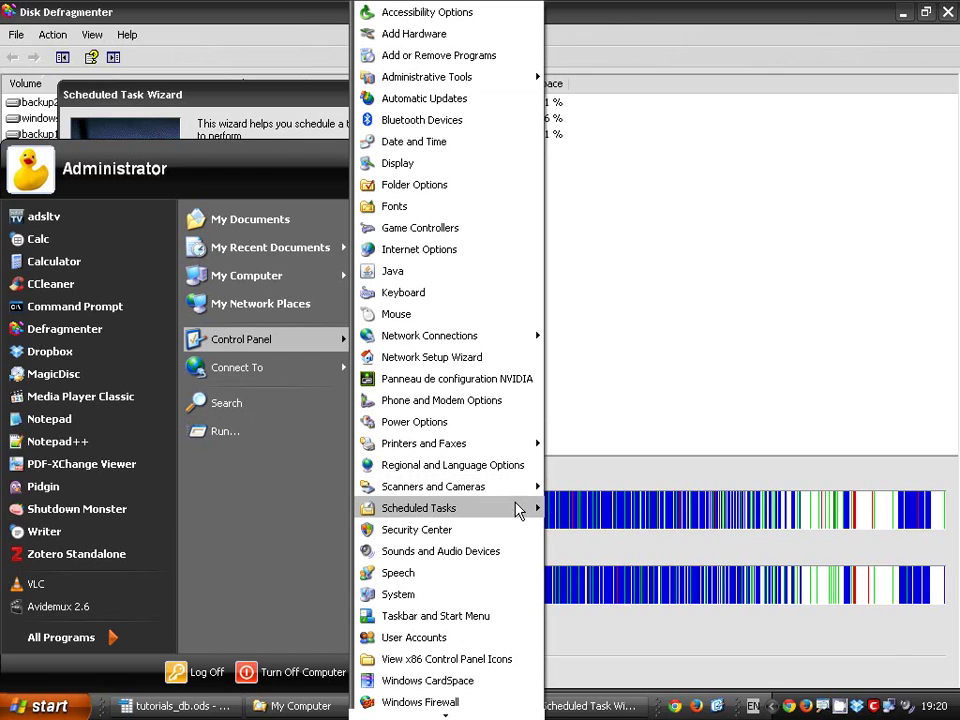
pyautogui.moveTo(519, 510)
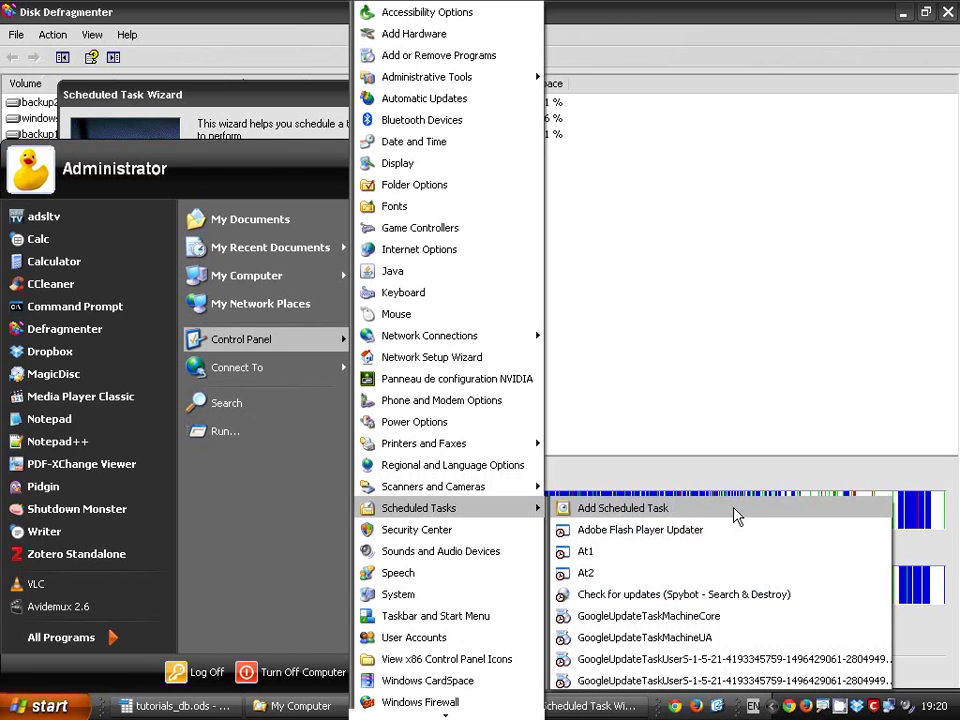
pyautogui.click(677, 390)
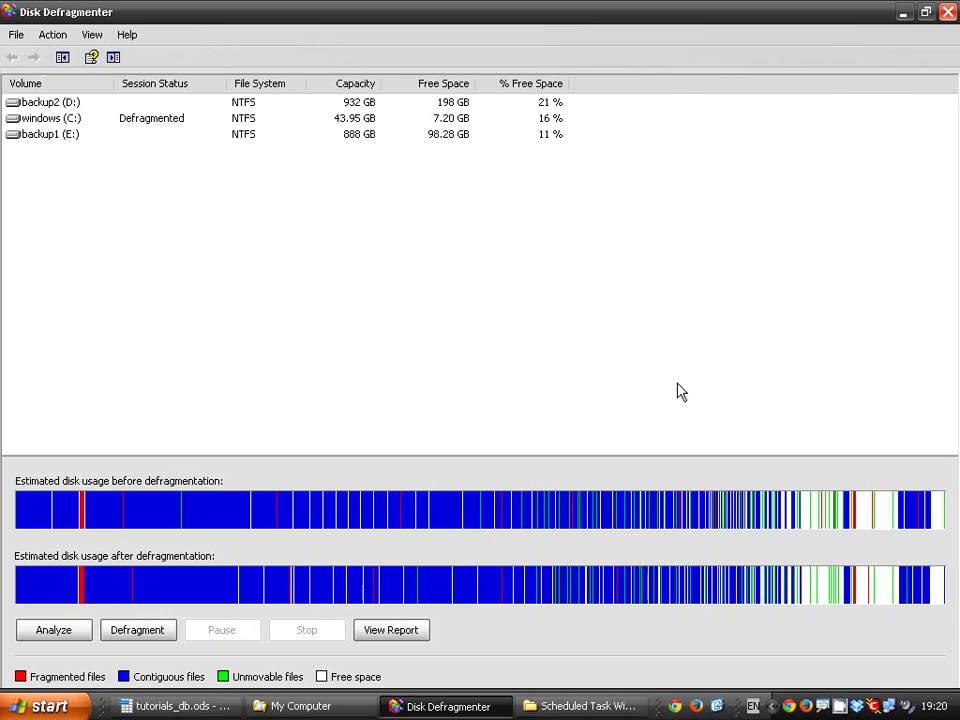
pyautogui.click(443, 706)
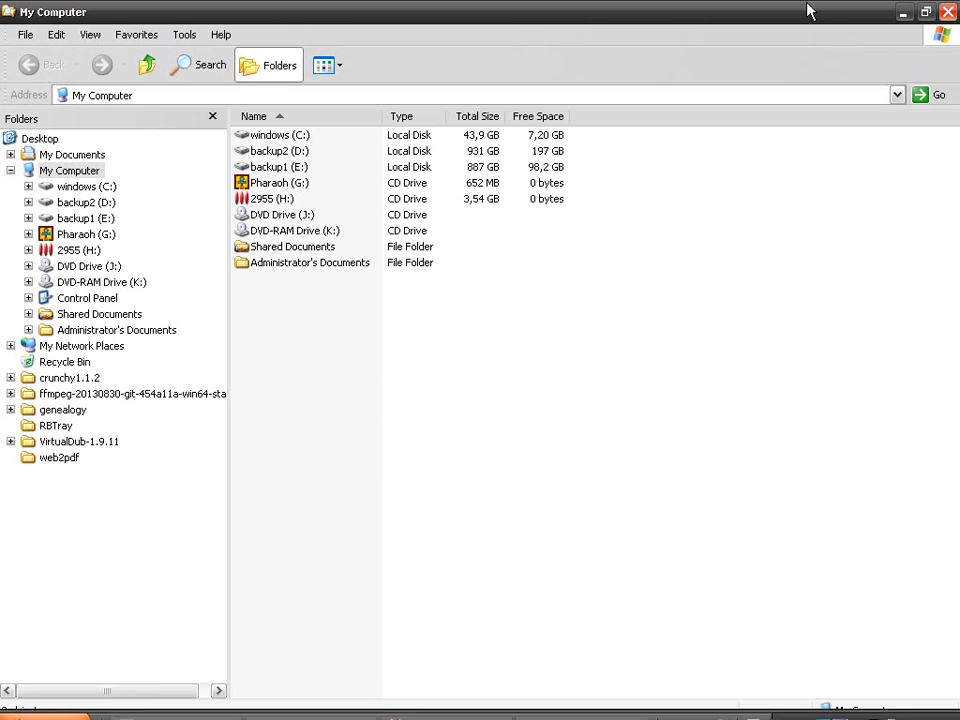
pyautogui.click(902, 13)
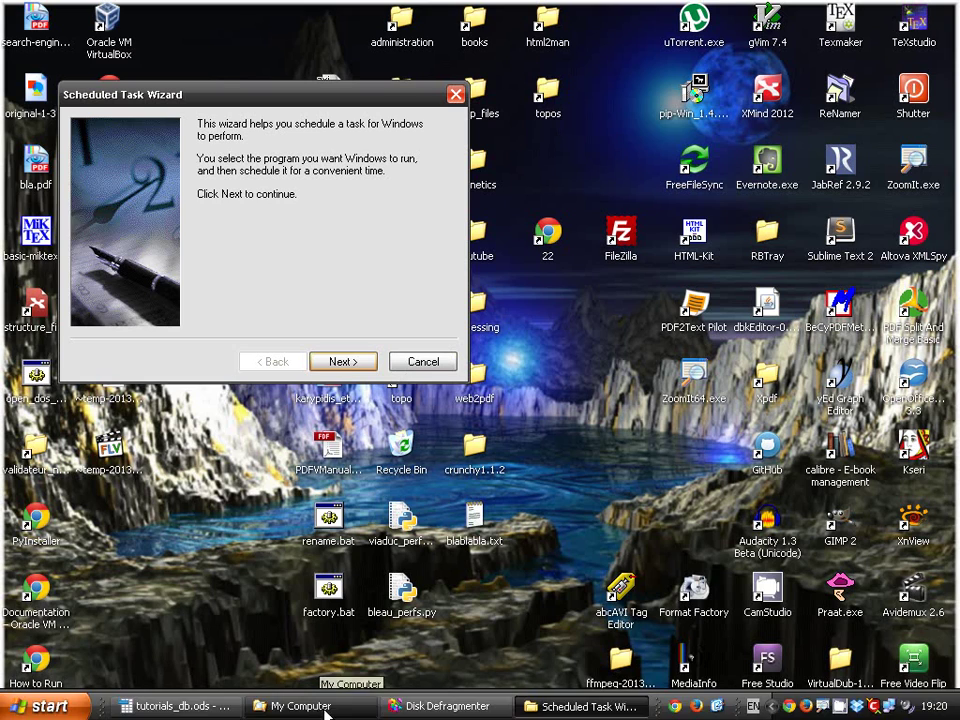
# Step: Advance the wizard past the welcome page and browse the C: drive for a program
pyautogui.click(322, 360)
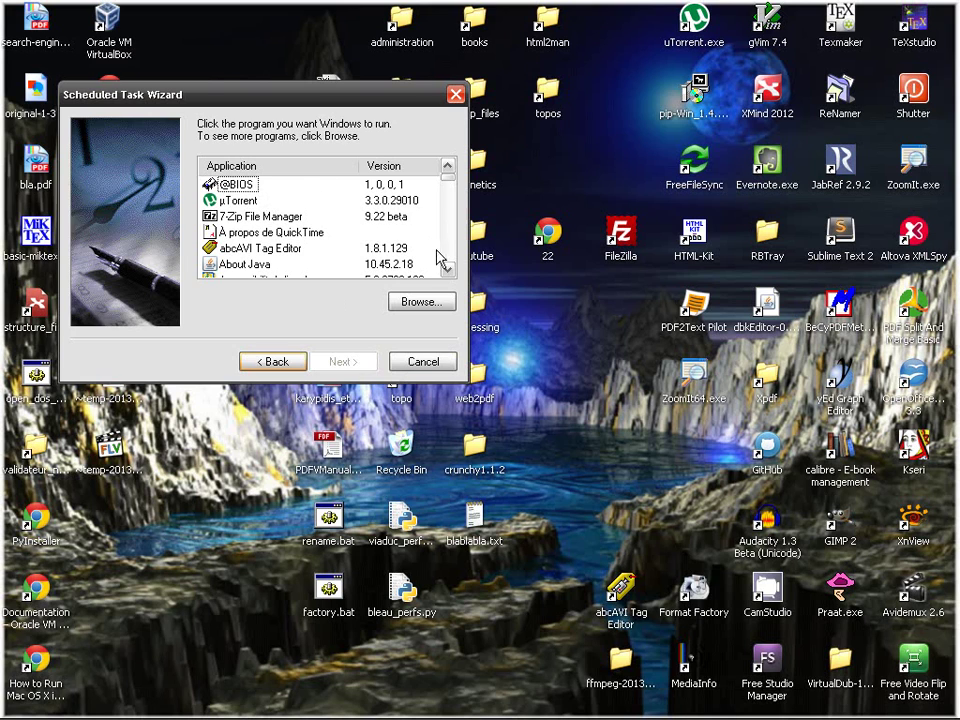
pyautogui.moveTo(451, 186)
pyautogui.mouseDown()
pyautogui.moveTo(450, 199)
pyautogui.moveTo(451, 186)
pyautogui.mouseUp()
pyautogui.click(414, 297)
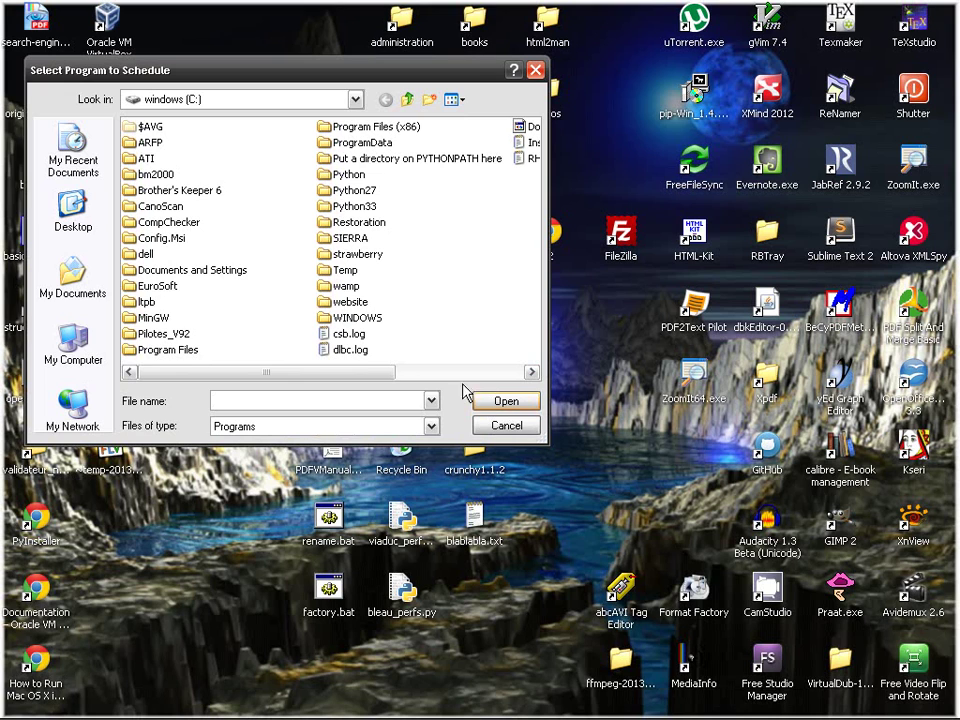
# Step: Navigate to WINDOWS\system32, select dfrgntfs.exe and circle it
pyautogui.doubleClick(357, 320)
pyautogui.write('system')
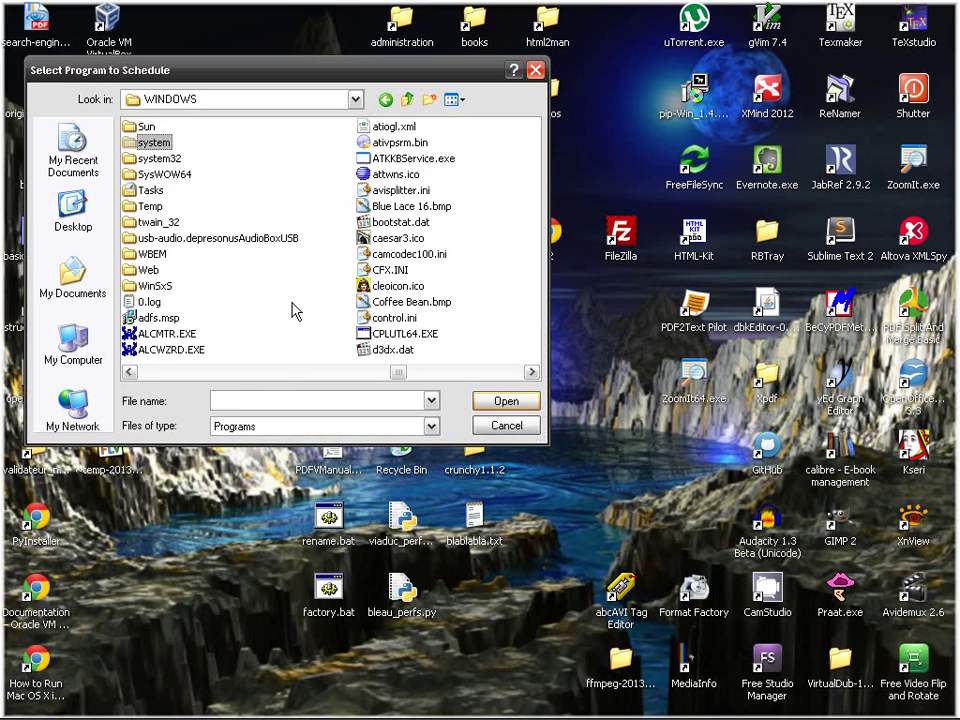
pyautogui.write('$')
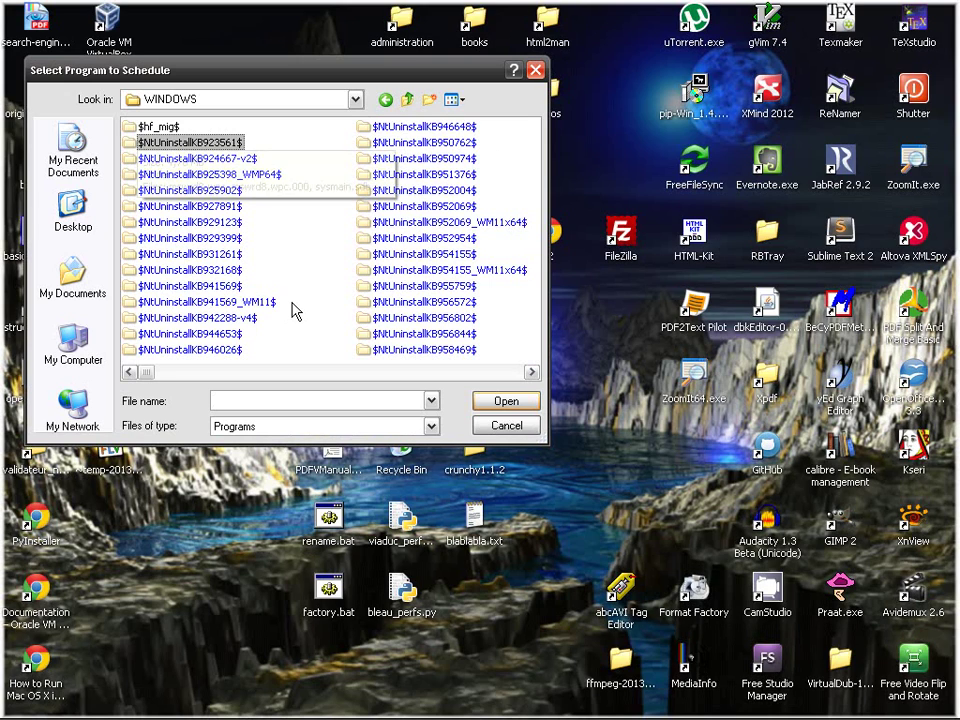
pyautogui.write('system32')
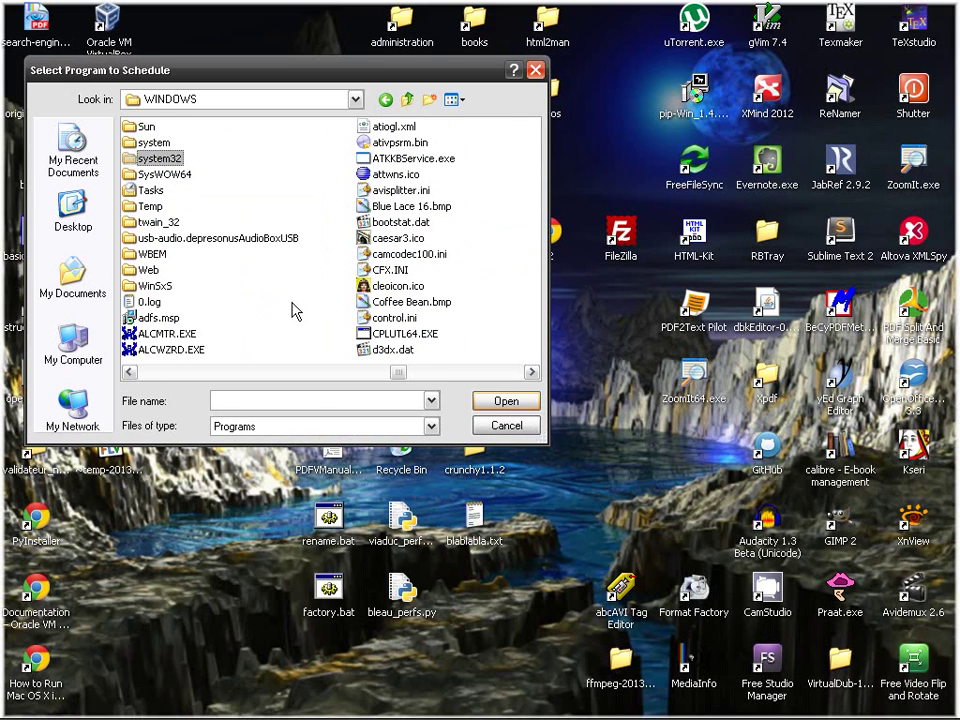
pyautogui.press('Return')
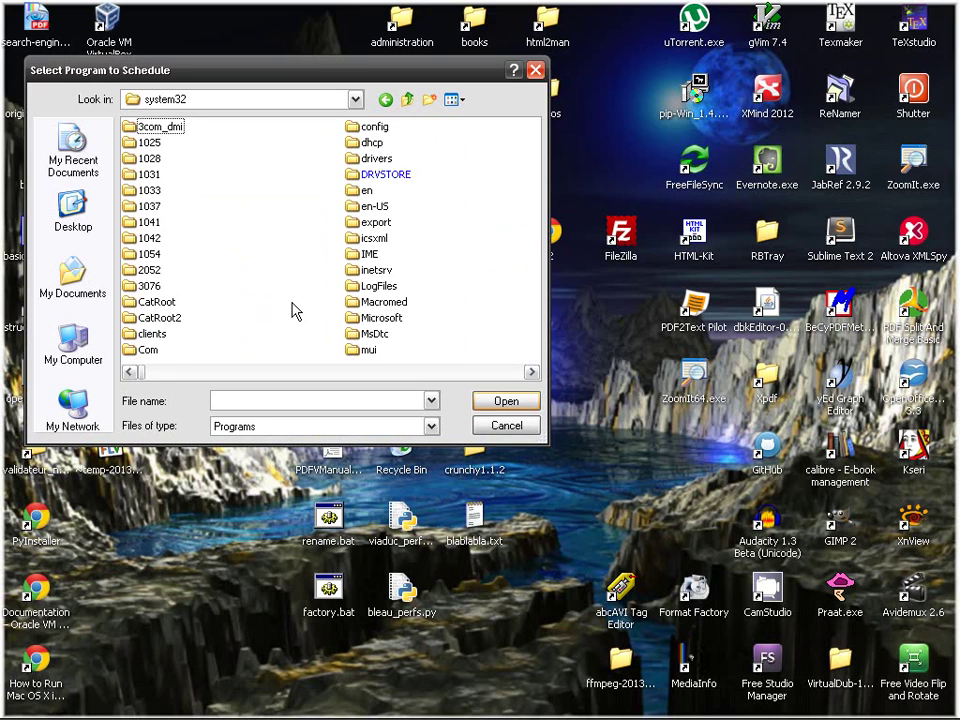
pyautogui.write('dfrgfat')
pyautogui.press('Down')
pyautogui.press('Down')
pyautogui.press('Down')
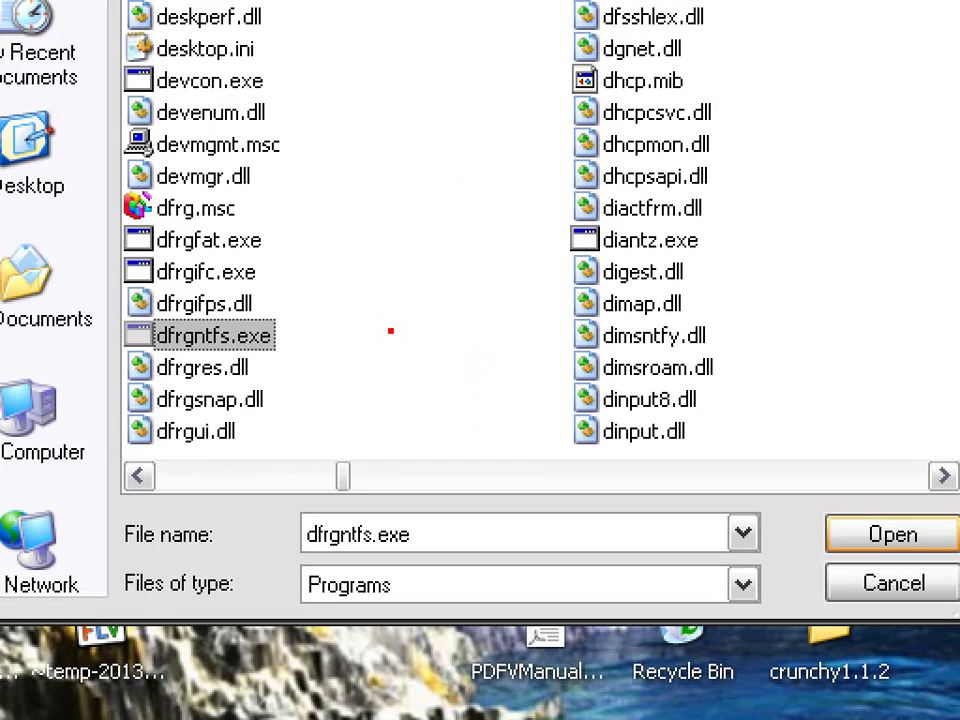
pyautogui.moveTo(348, 308)
pyautogui.mouseDown()
pyautogui.moveTo(214, 306)
pyautogui.moveTo(81, 390)
pyautogui.moveTo(330, 325)
pyautogui.mouseUp()
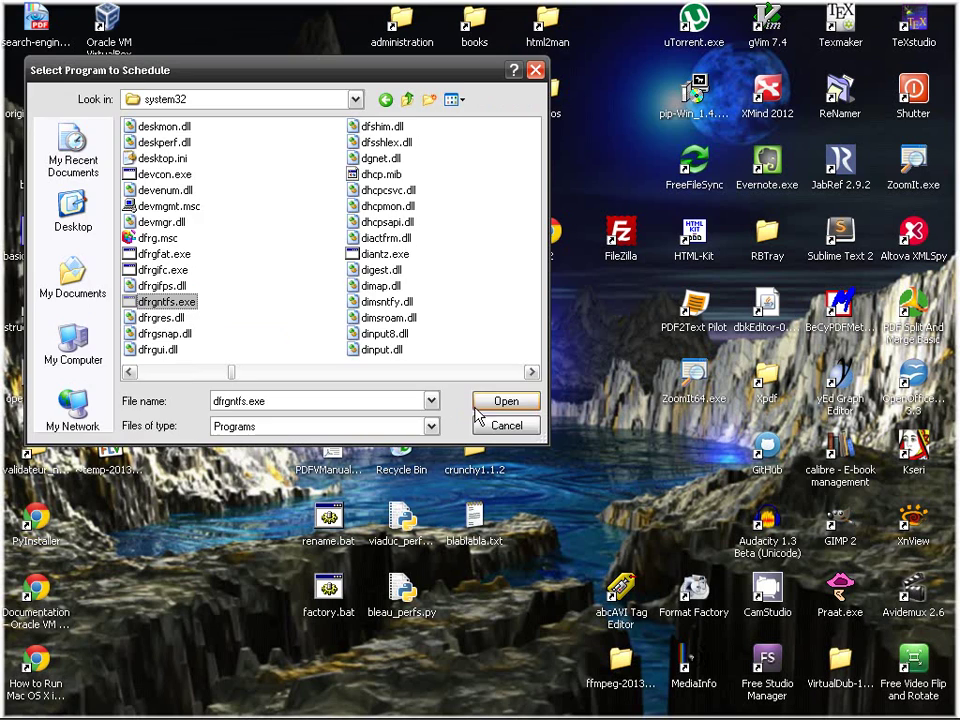
# Step: Confirm dfrgntfs.exe as the program and name the task 'defragmentation'
pyautogui.click(893, 534)
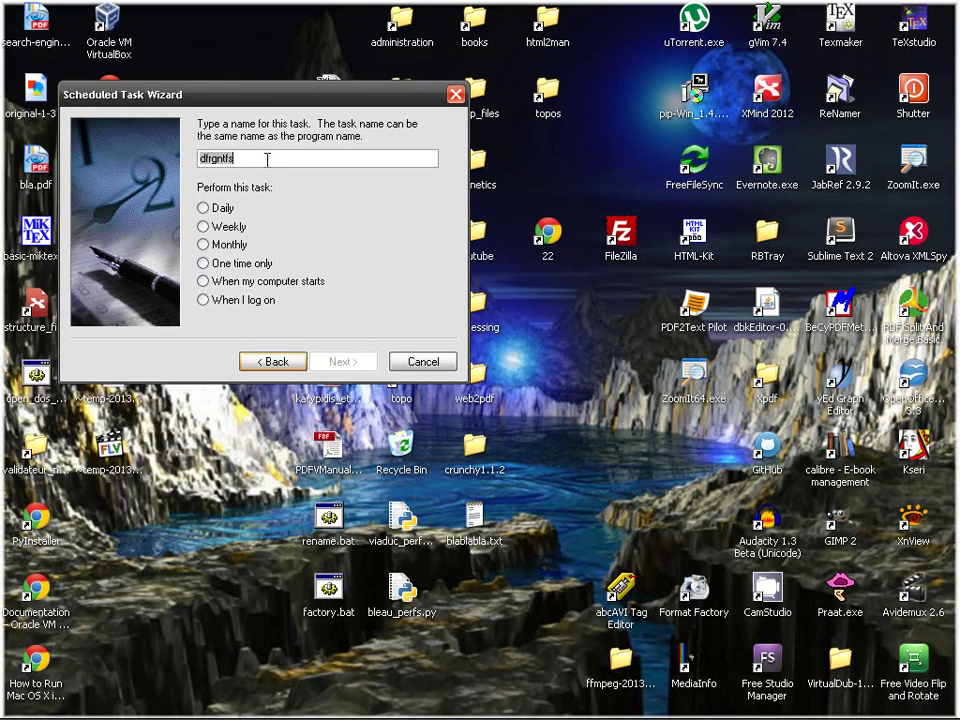
pyautogui.write('degragmentation')
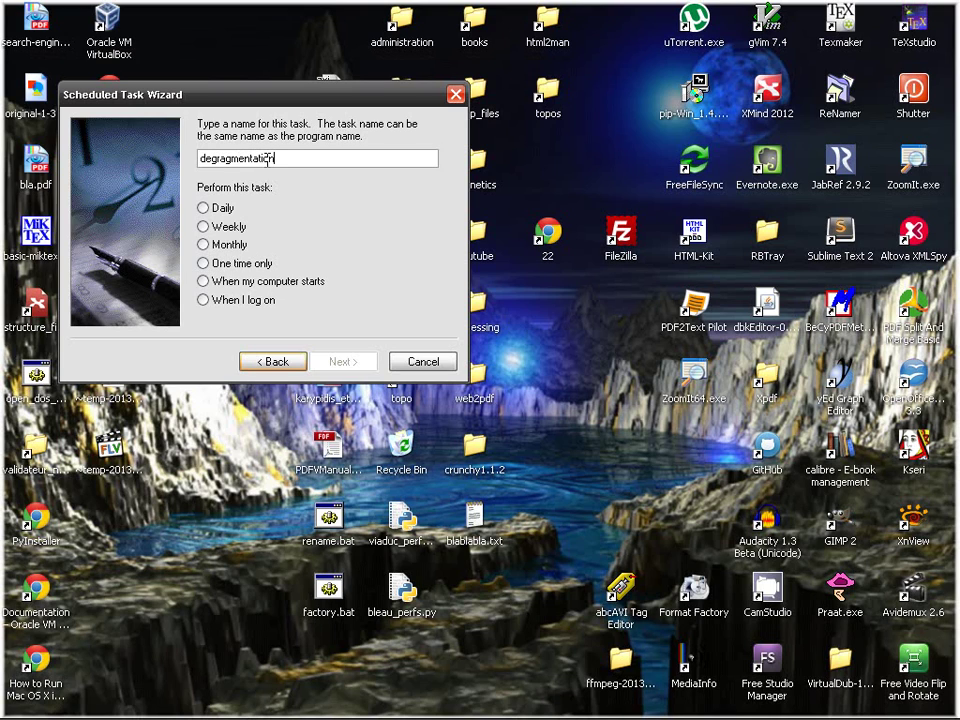
pyautogui.press('Delete')
pyautogui.write('f')
# Step: Set the task to run weekly, every Monday
pyautogui.click(239, 228)
pyautogui.click(338, 361)
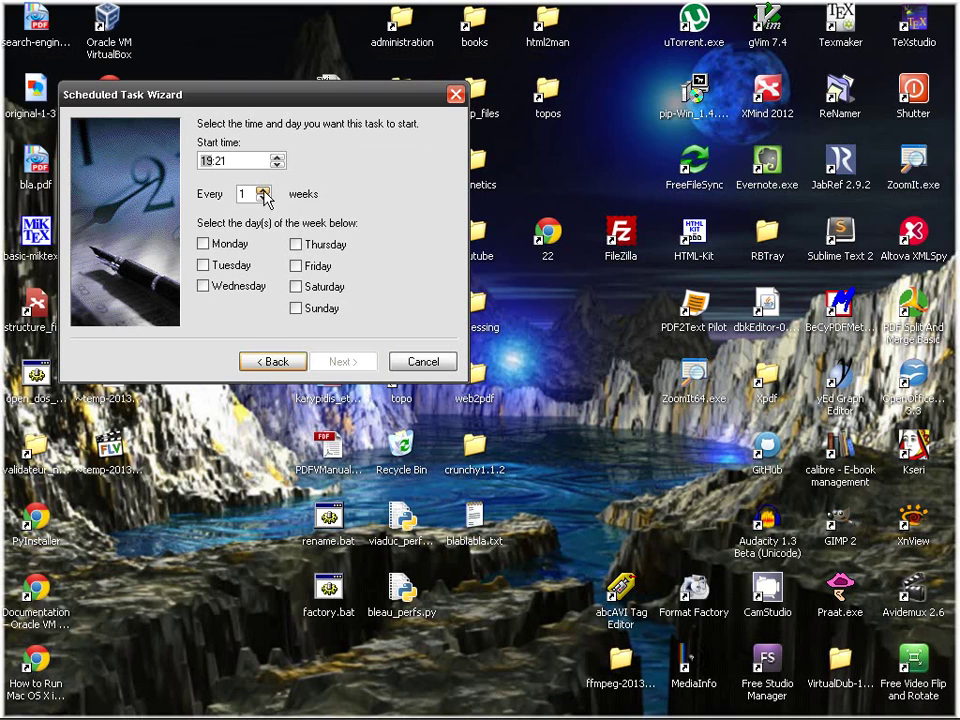
pyautogui.click(224, 246)
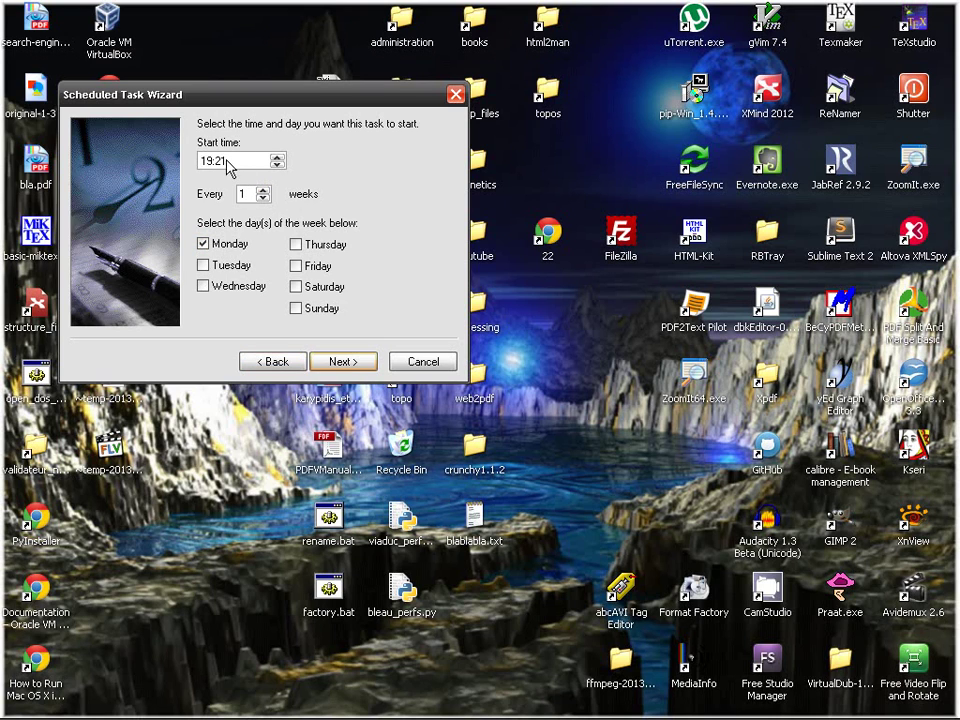
# Step: Push the start time one hour later and finish creating the Monday defragmentation task
pyautogui.click(277, 157)
pyautogui.click(344, 364)
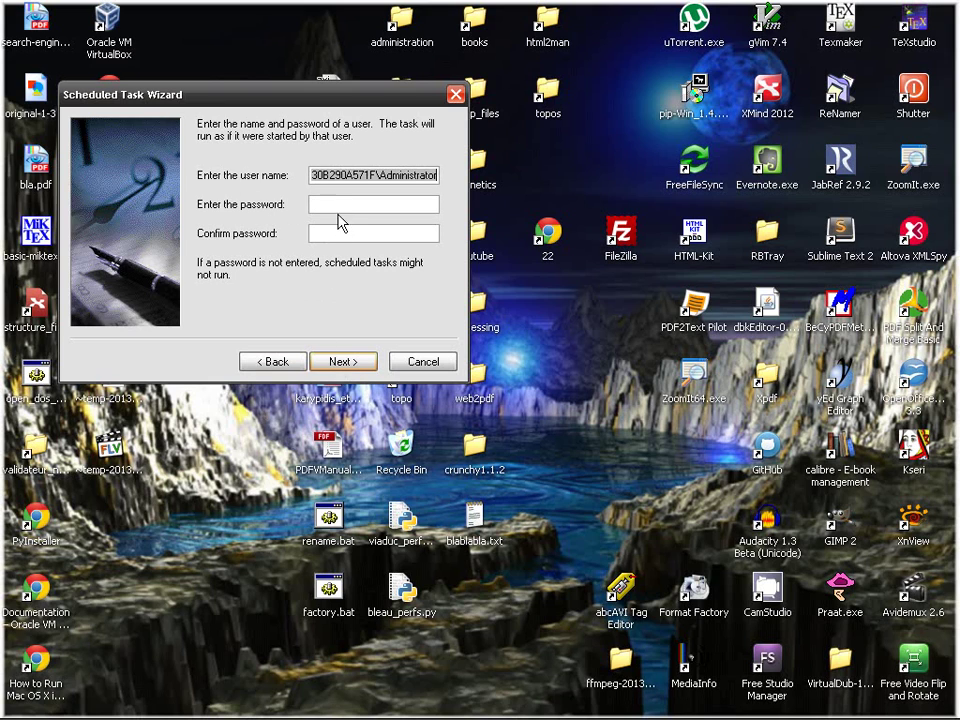
pyautogui.click(338, 362)
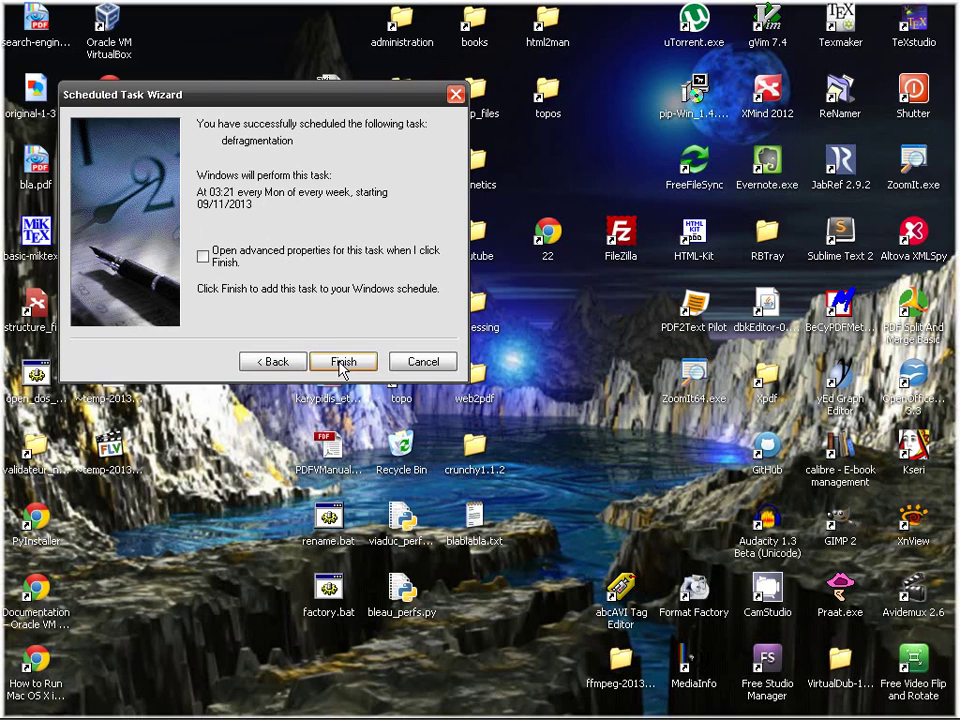
pyautogui.click(345, 369)
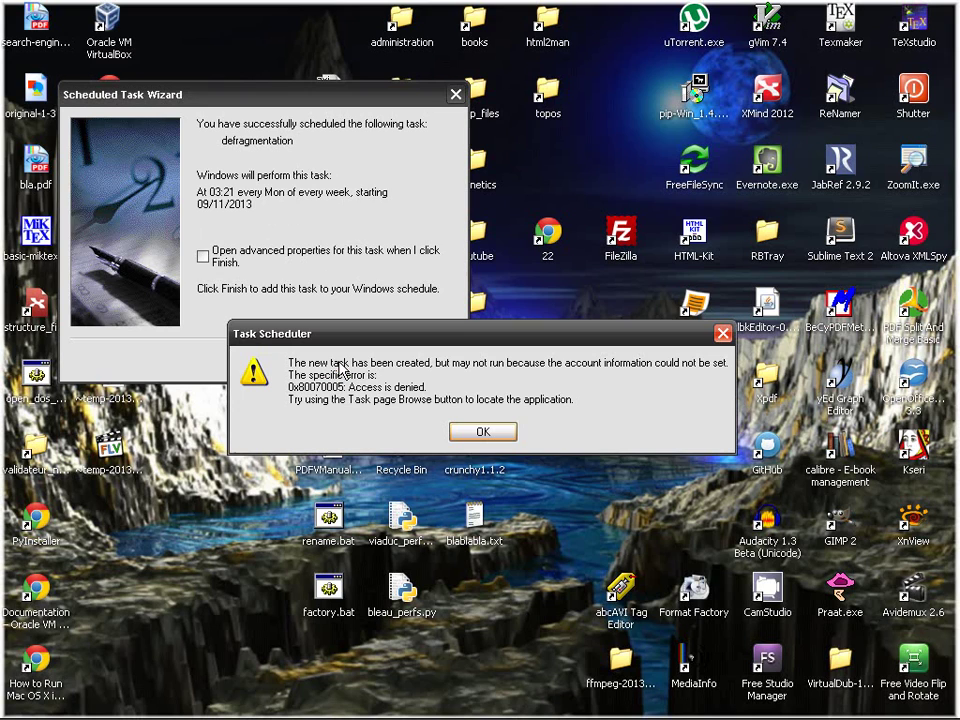
# Step: Dismiss the access-denied warning and open the defragmentation task's properties from Control Panel > Scheduled Tasks
pyautogui.click(483, 432)
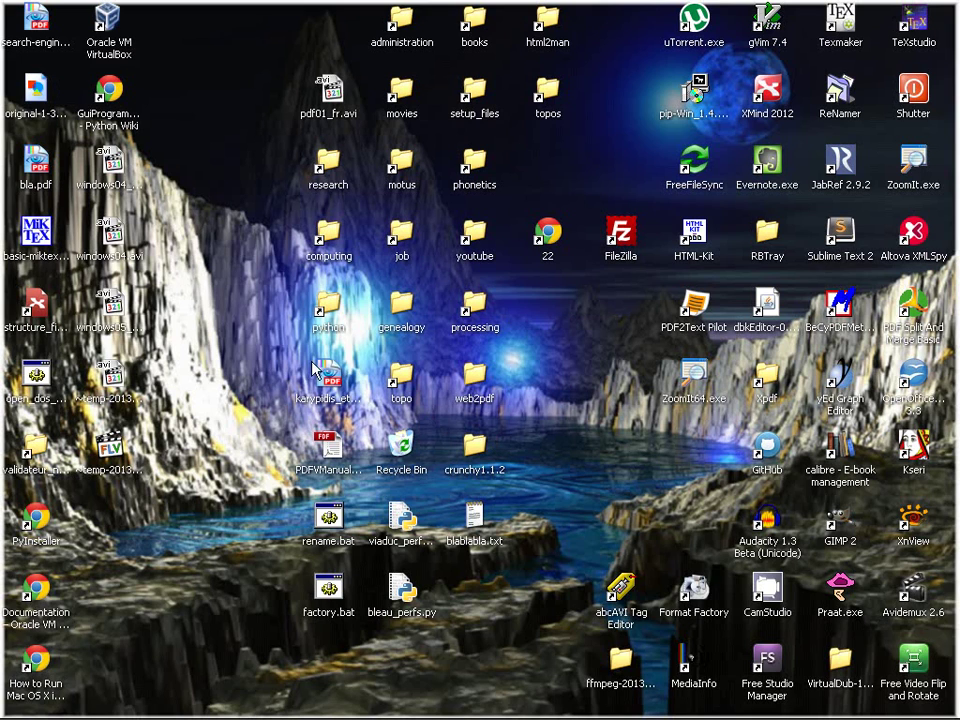
pyautogui.press('super')
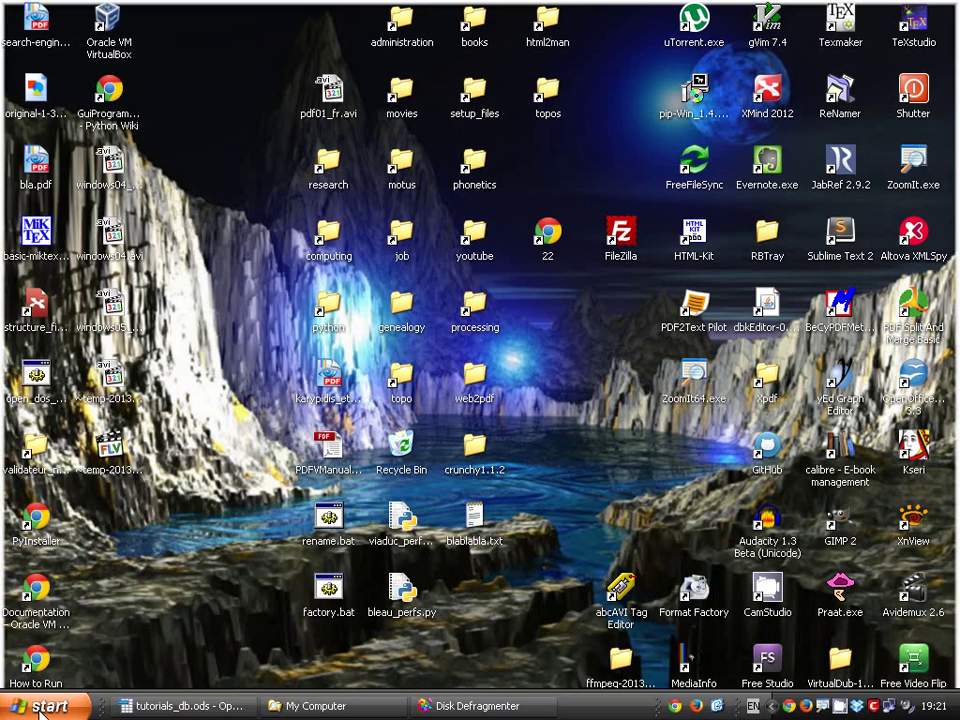
pyautogui.moveTo(283, 357)
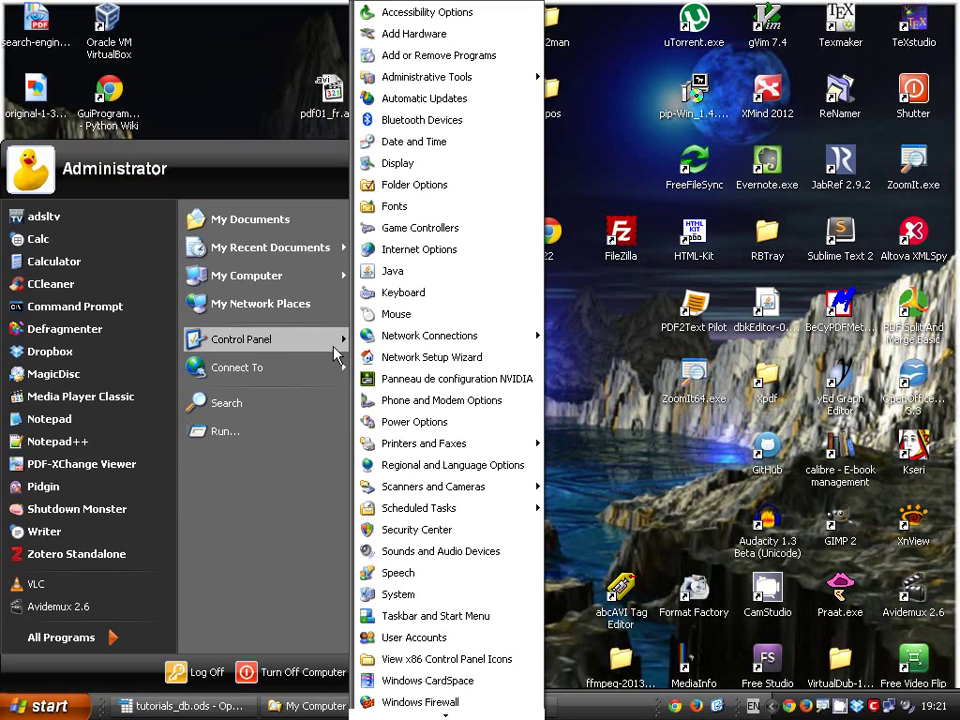
pyautogui.moveTo(500, 512)
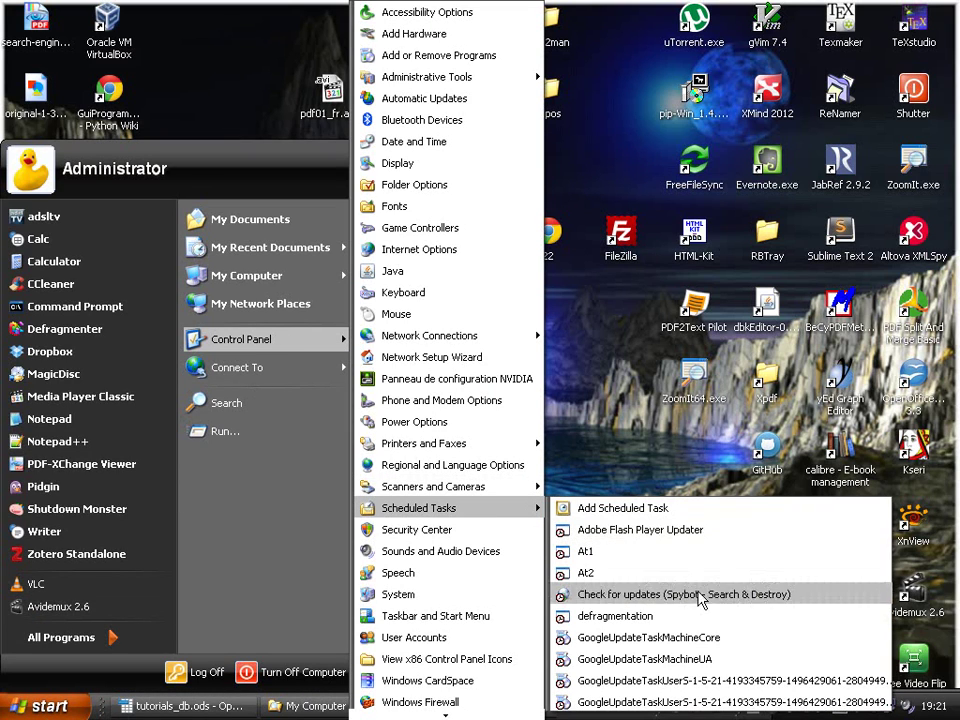
pyautogui.click(660, 618)
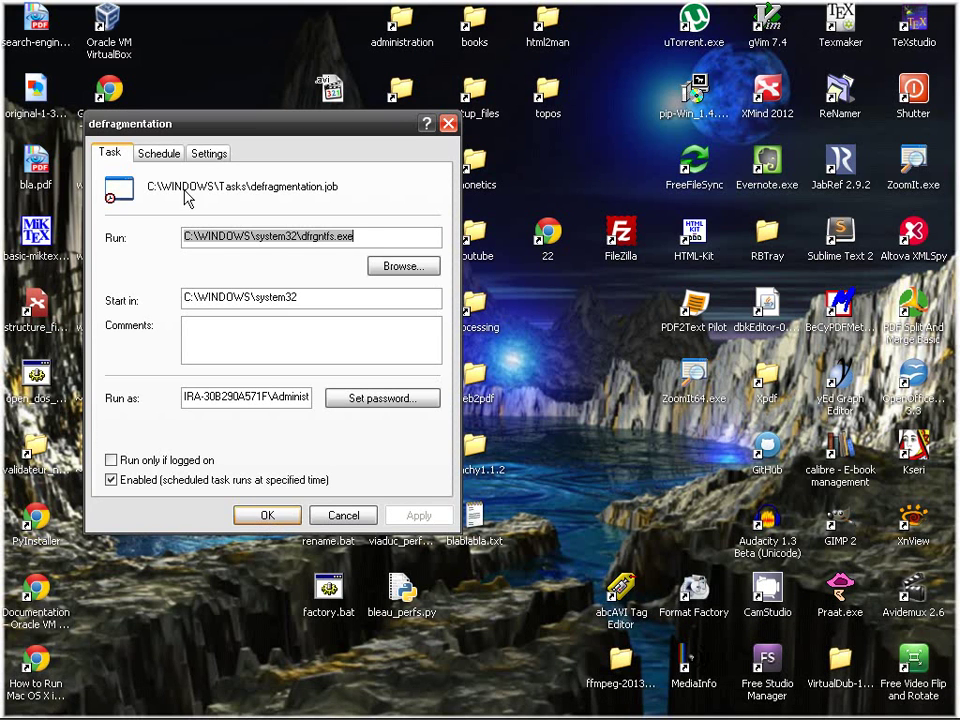
# Step: Switch the schedule from Monday to Tuesday, then cancel the changes
pyautogui.click(166, 151)
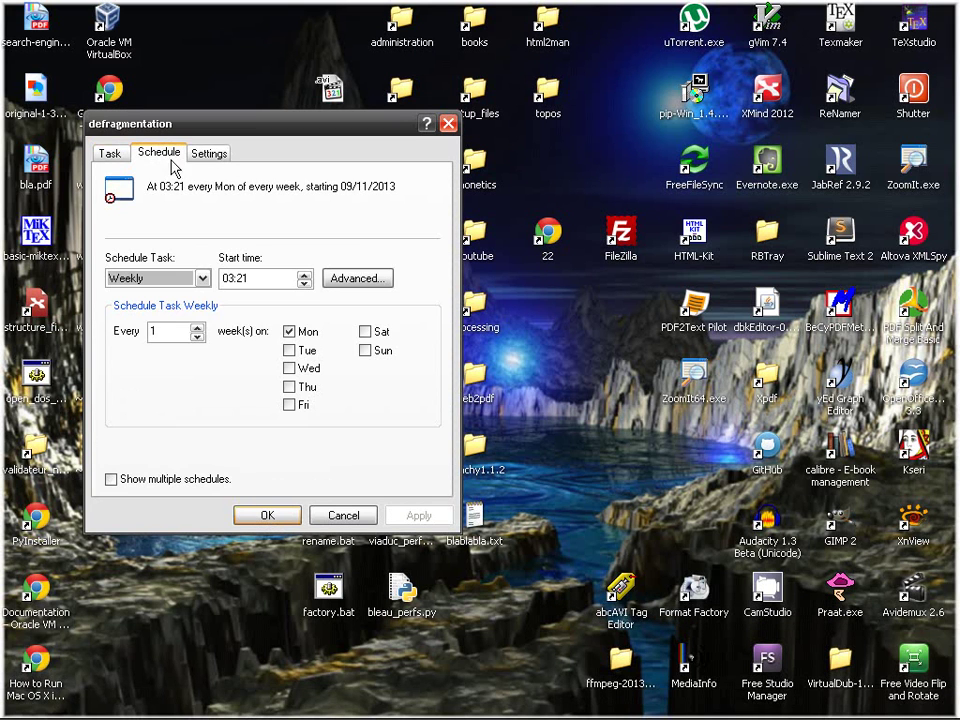
pyautogui.click(289, 338)
pyautogui.click(290, 352)
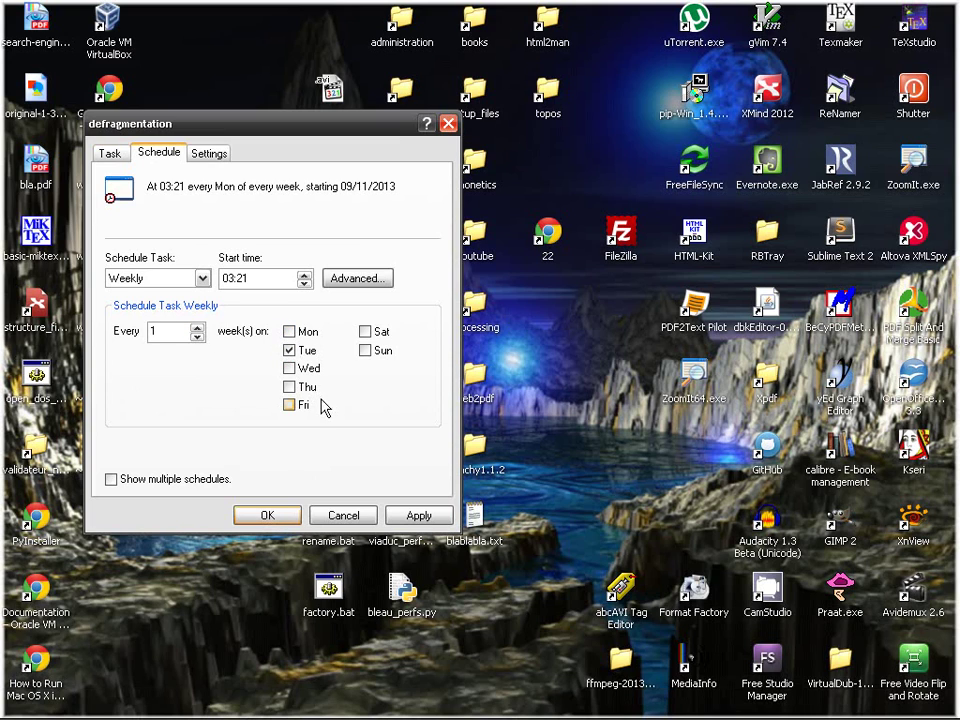
pyautogui.click(343, 515)
# Step: Delete the defragmentation task via Start > Control Panel > Scheduled Tasks, then open the Scheduled Tasks folder
pyautogui.press('super')
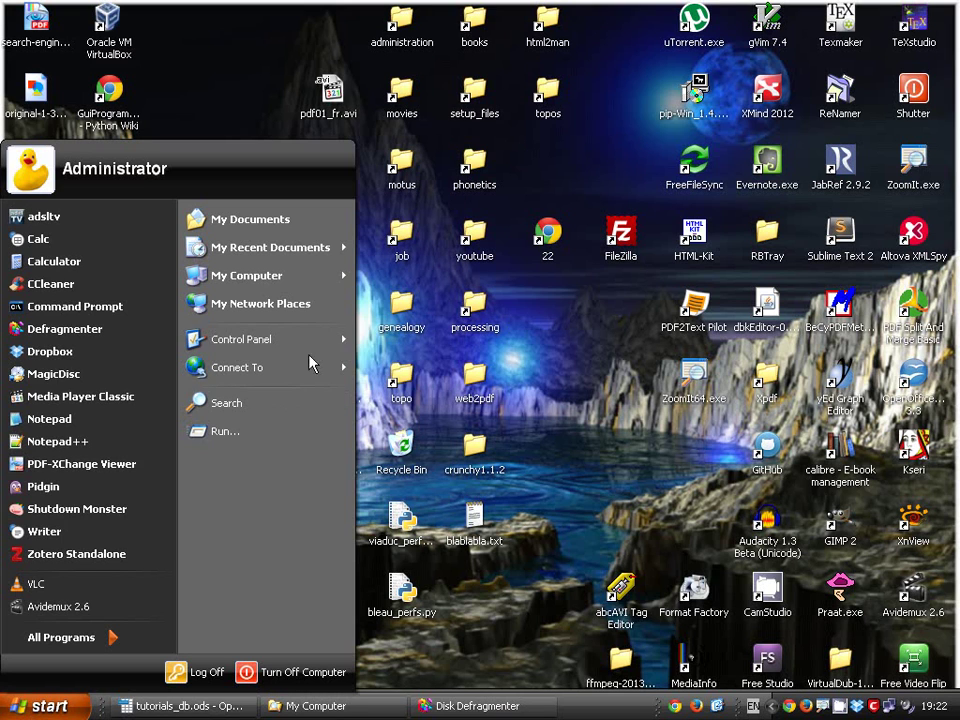
pyautogui.moveTo(313, 343)
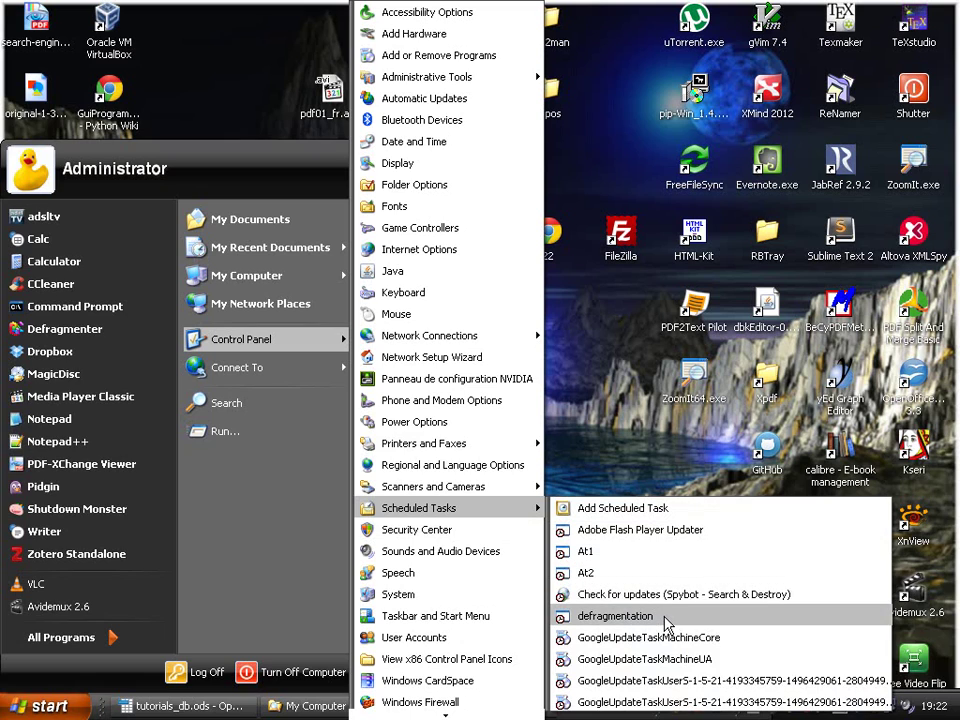
pyautogui.rightClick(665, 622)
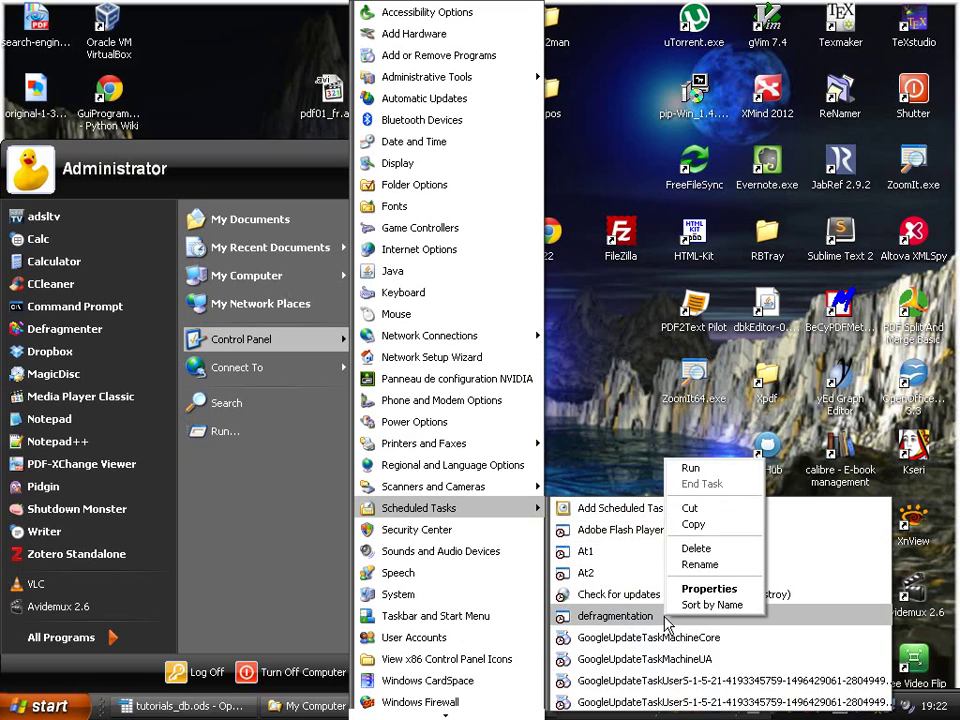
pyautogui.click(696, 549)
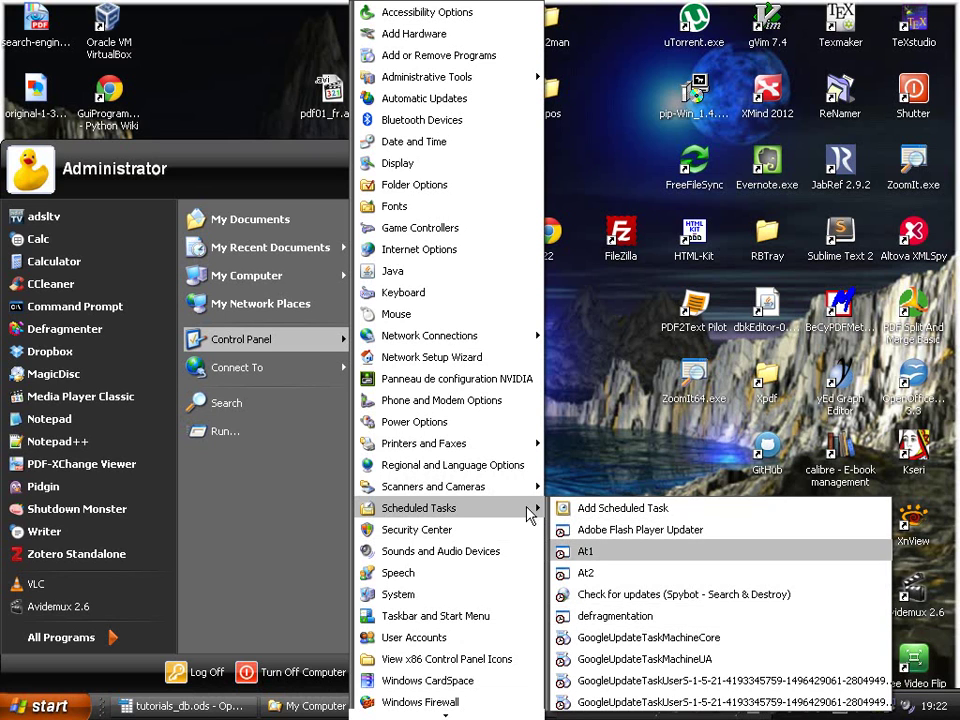
pyautogui.rightClick(530, 512)
pyautogui.click(545, 515)
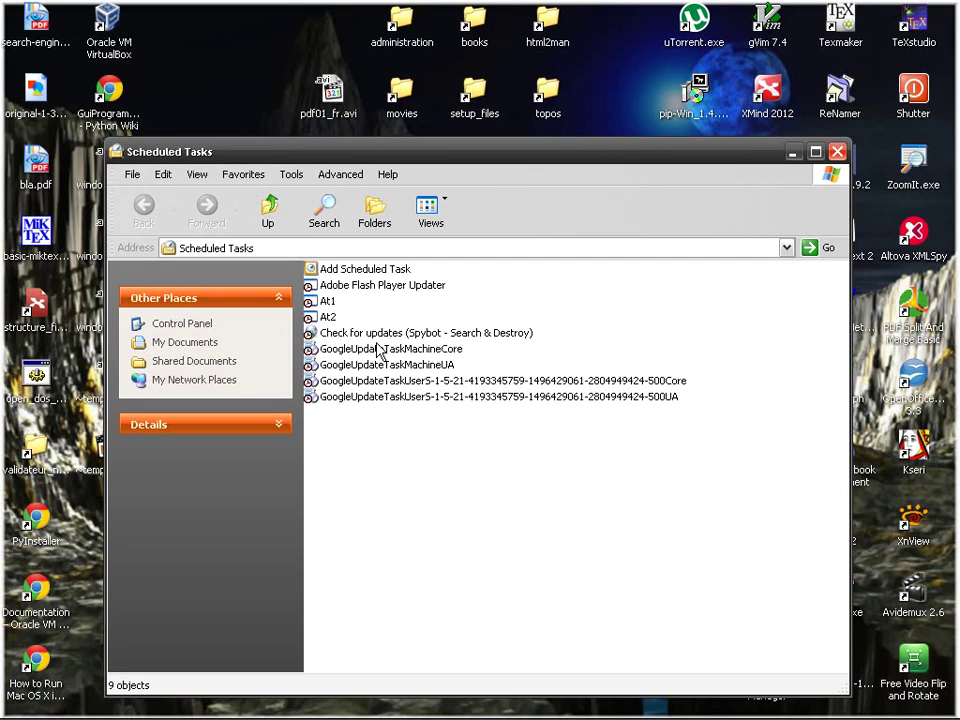